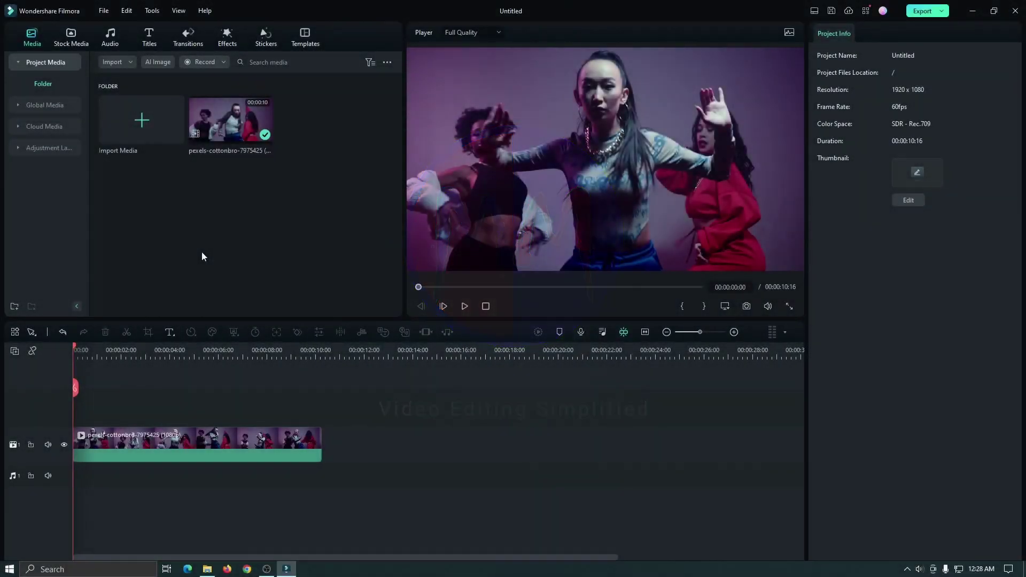
- Place the Black solid colour from Stock Media on track 2 and stretch it to the dance clip's end
click(135, 453)
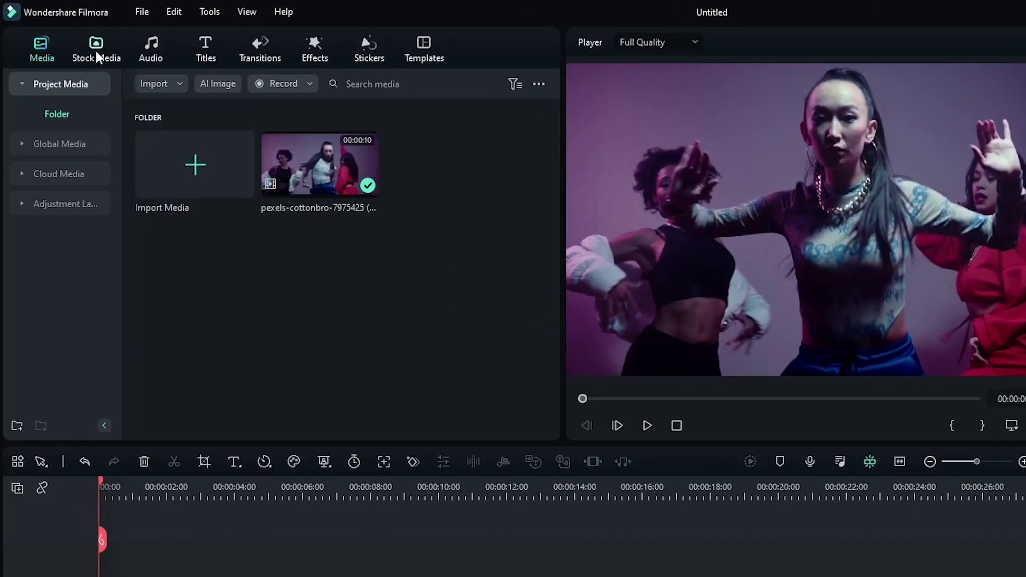
click(96, 53)
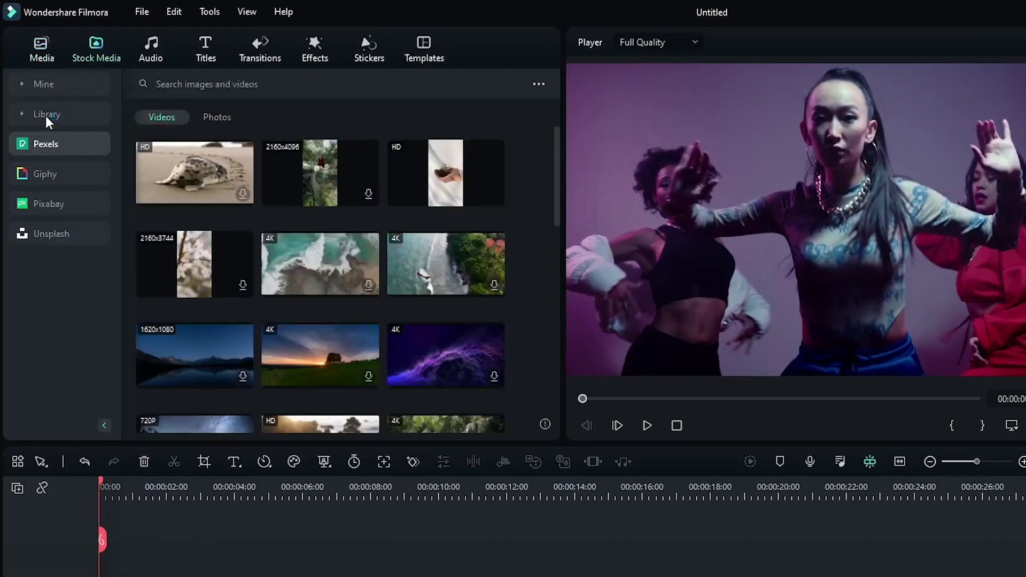
click(46, 116)
click(61, 175)
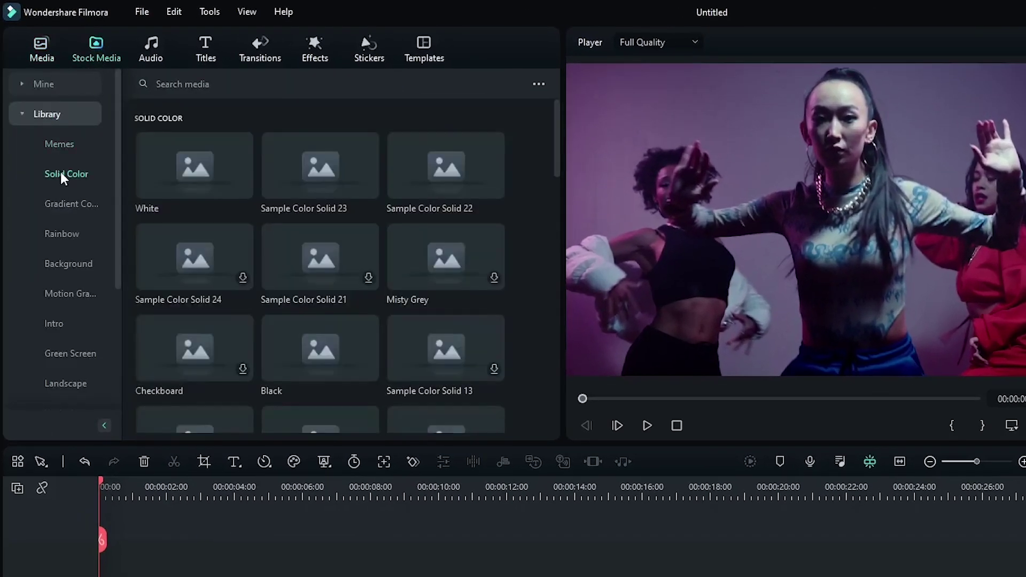
drag(294, 361, 106, 573)
drag(268, 371, 446, 370)
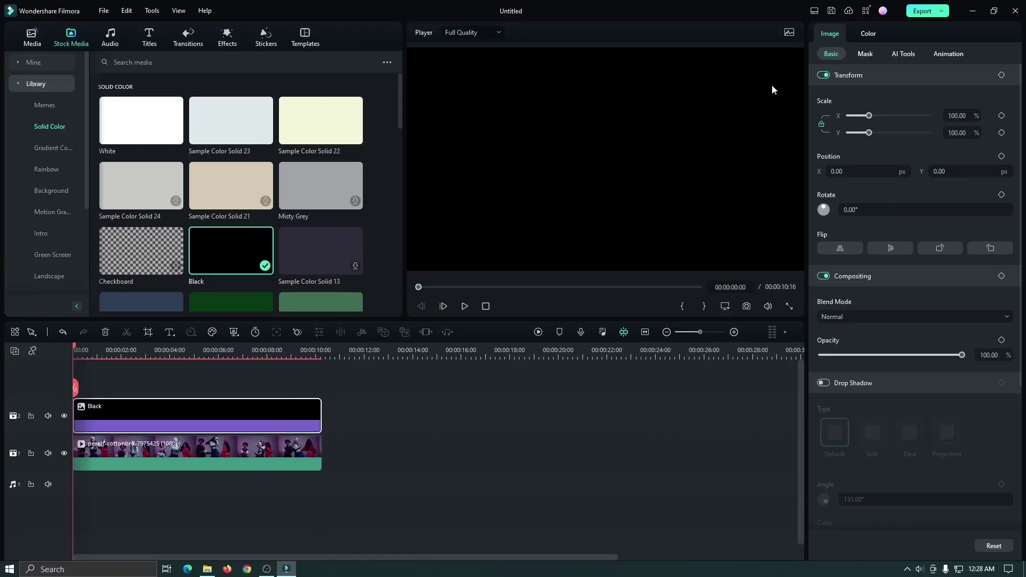
click(863, 55)
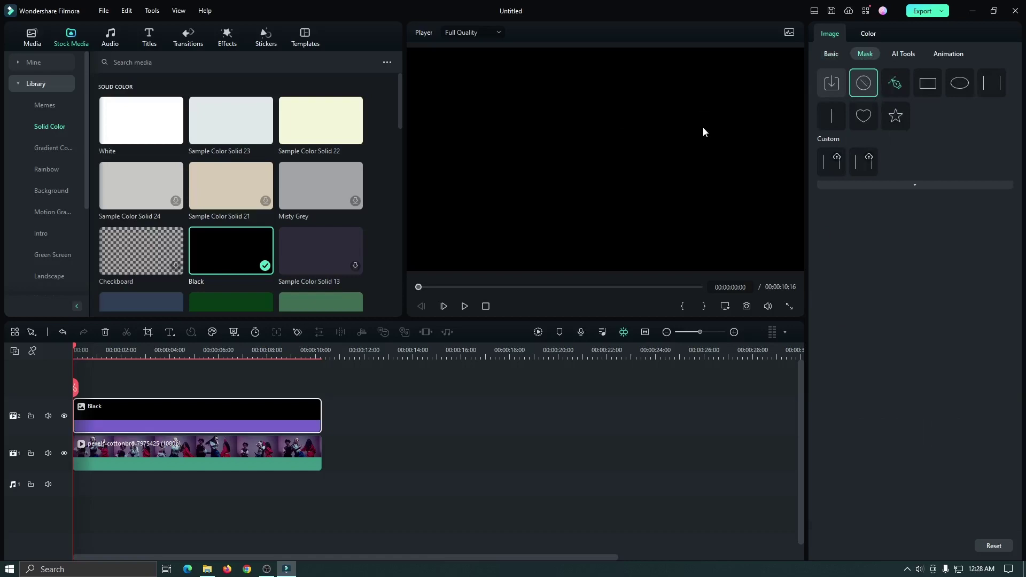
click(31, 40)
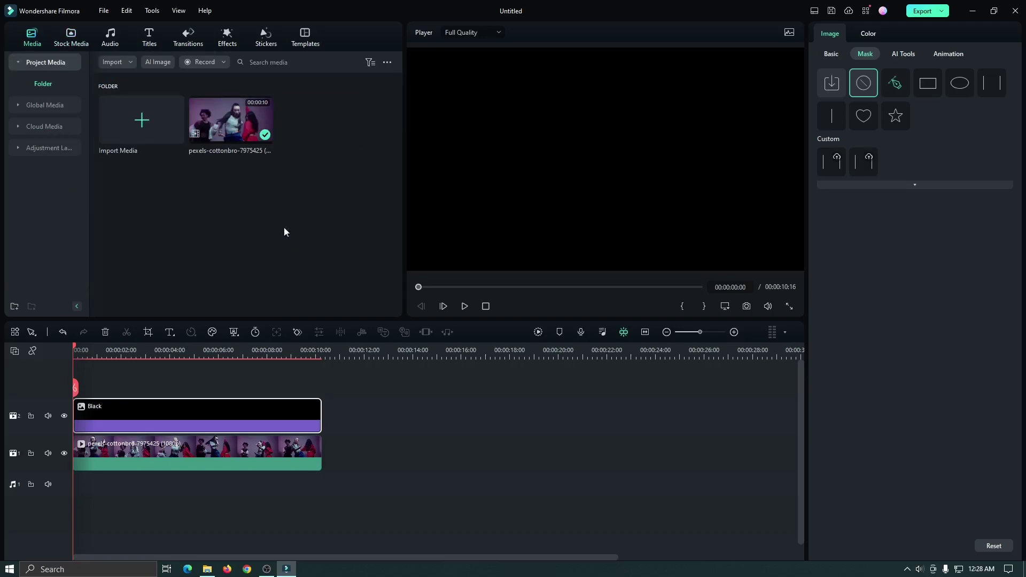
- Import Snapshot_50, place it on a new top track 3 and lock that track
click(207, 569)
drag(555, 417, 205, 241)
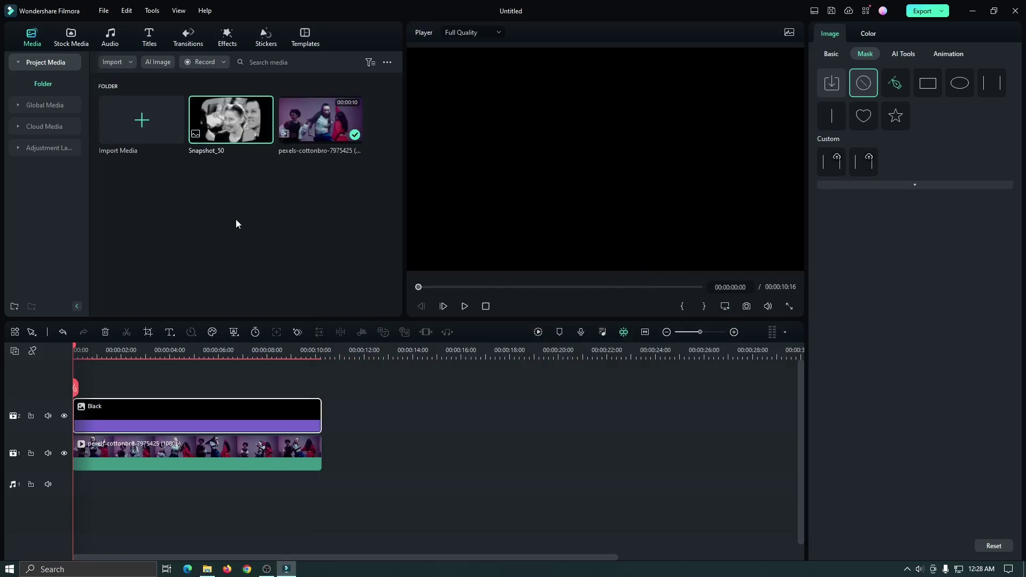
drag(232, 129, 111, 402)
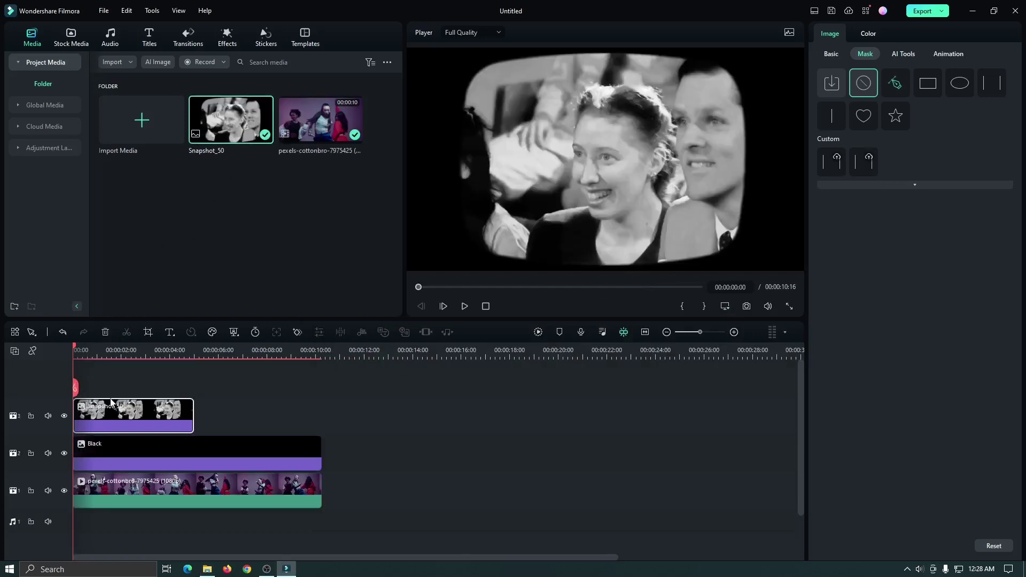
click(30, 418)
- Draw a closed mask on the Black clip tracing the snapshot's rounded TV-screen outline, then unlock the snapshot track
click(108, 451)
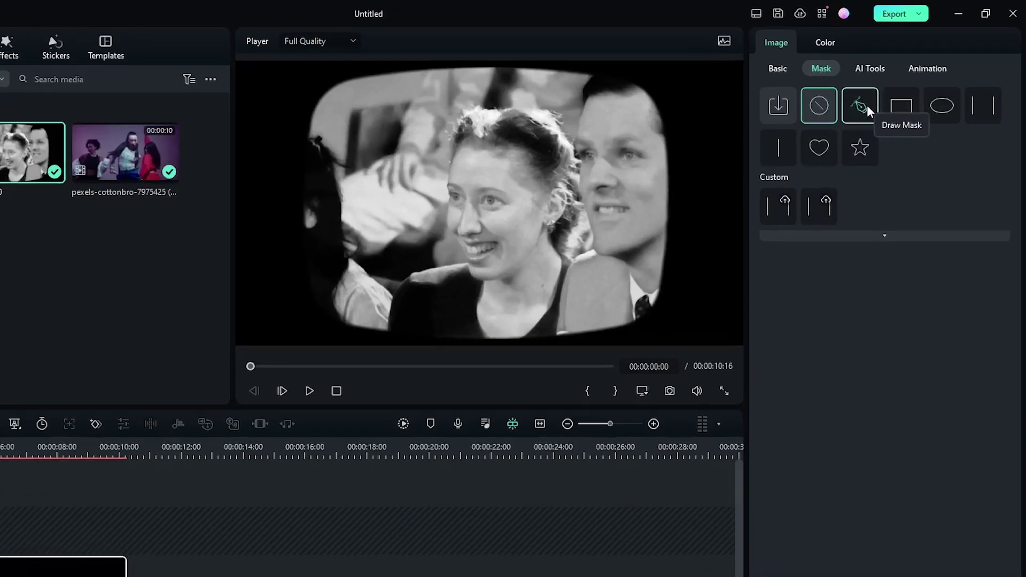
click(898, 84)
click(851, 113)
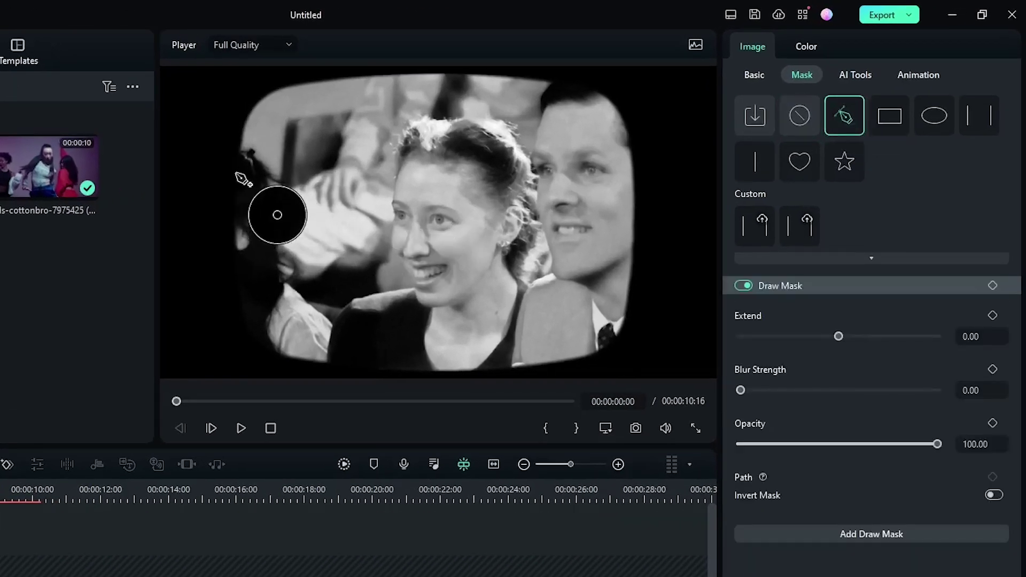
click(237, 174)
click(241, 130)
click(259, 101)
click(296, 84)
click(334, 79)
click(380, 76)
click(442, 73)
click(498, 75)
click(539, 77)
click(596, 89)
click(615, 106)
click(629, 147)
click(632, 205)
click(630, 273)
click(622, 323)
click(583, 357)
click(550, 366)
click(516, 368)
click(425, 372)
click(382, 372)
click(326, 366)
click(277, 356)
click(246, 334)
click(236, 284)
click(232, 223)
click(235, 189)
click(236, 174)
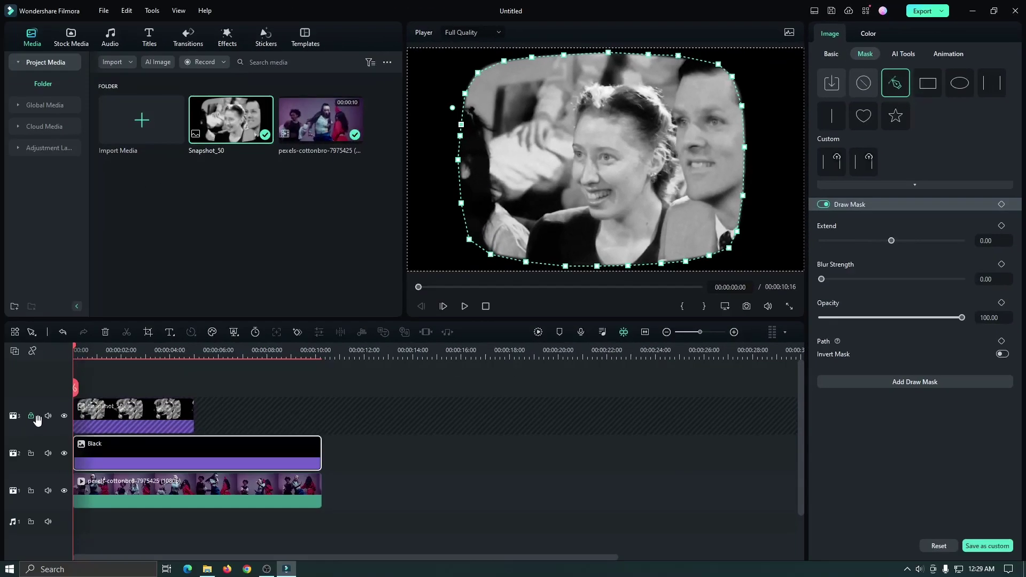
click(31, 416)
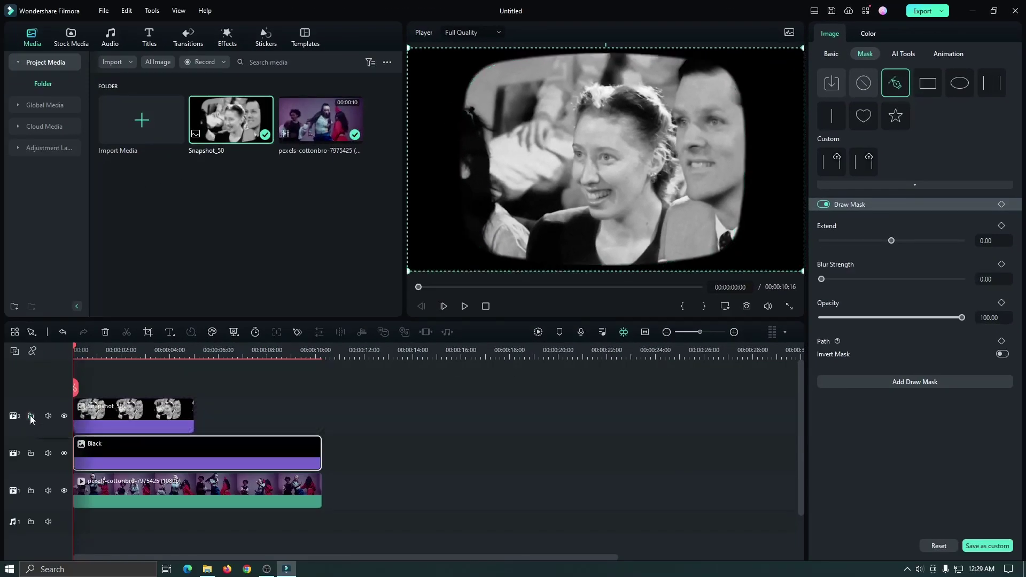
- Delete Snapshot_50, invert the Black clip's mask with blur strength 4.18, and preview the result
click(97, 417)
key(Delete)
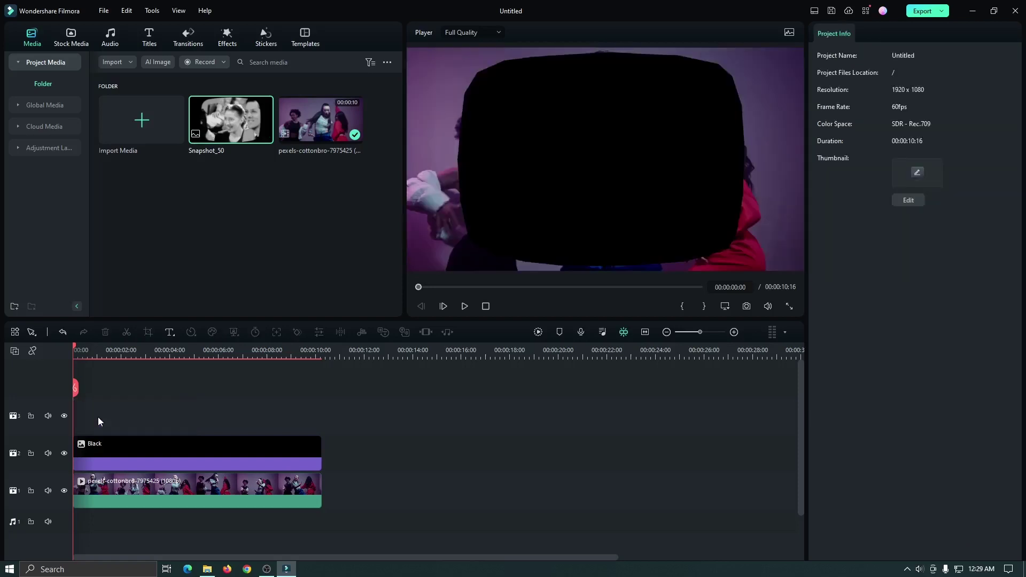
click(99, 455)
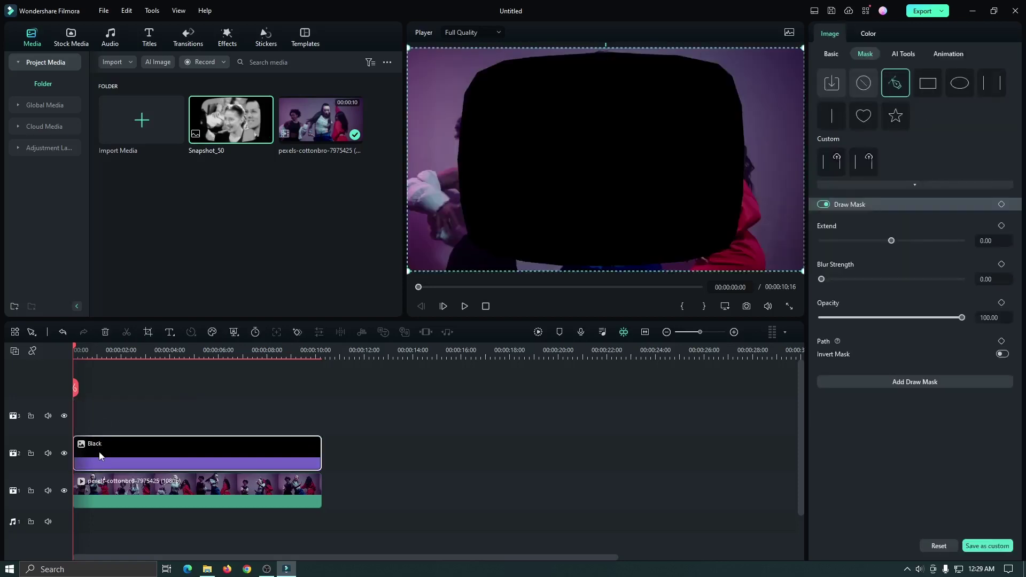
click(1002, 354)
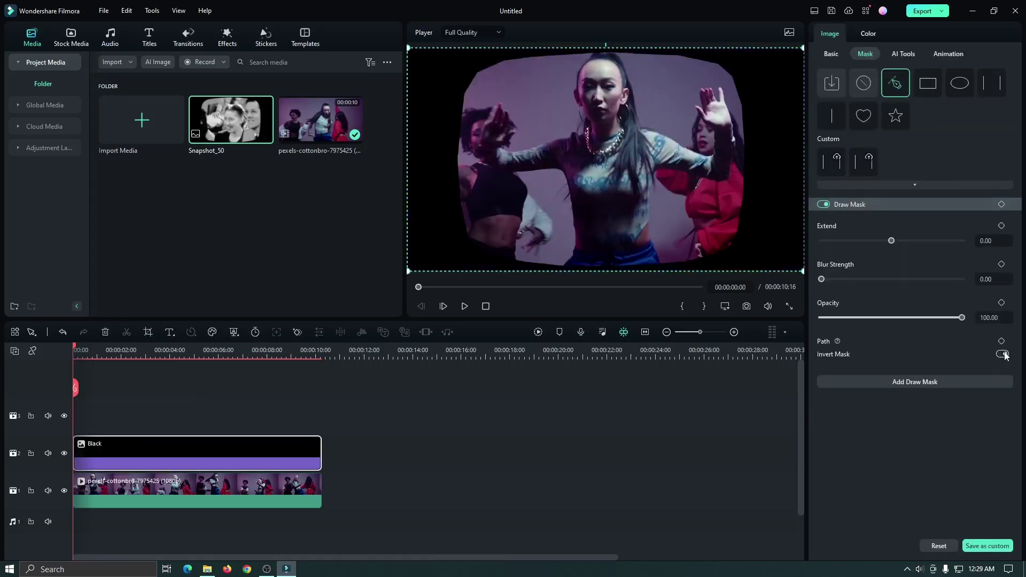
click(827, 280)
key(space)
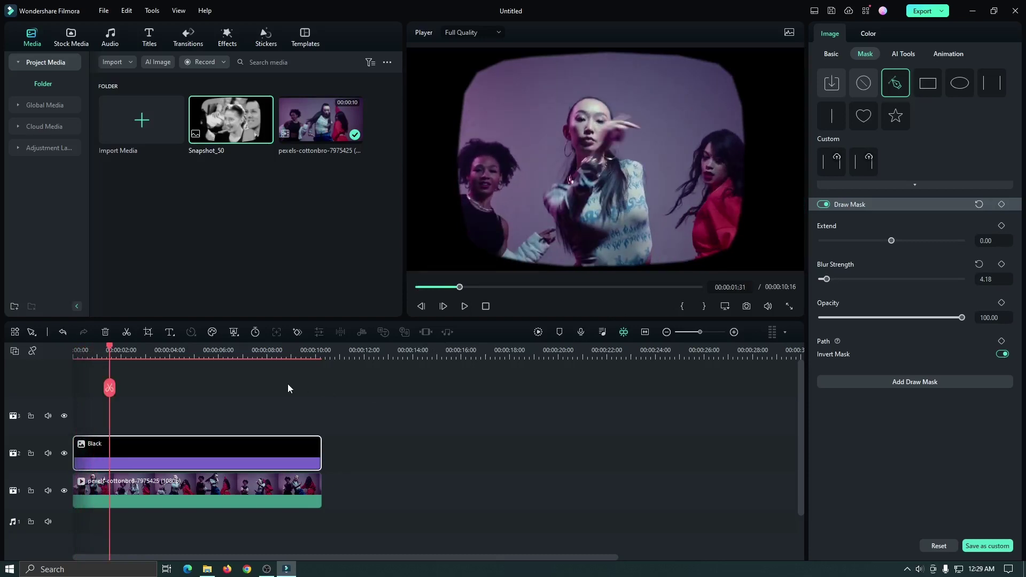
click(207, 569)
- Import 'Vintage CRT TV screen shape.png' from Downloads into the media bin and delete the Black clip
click(362, 272)
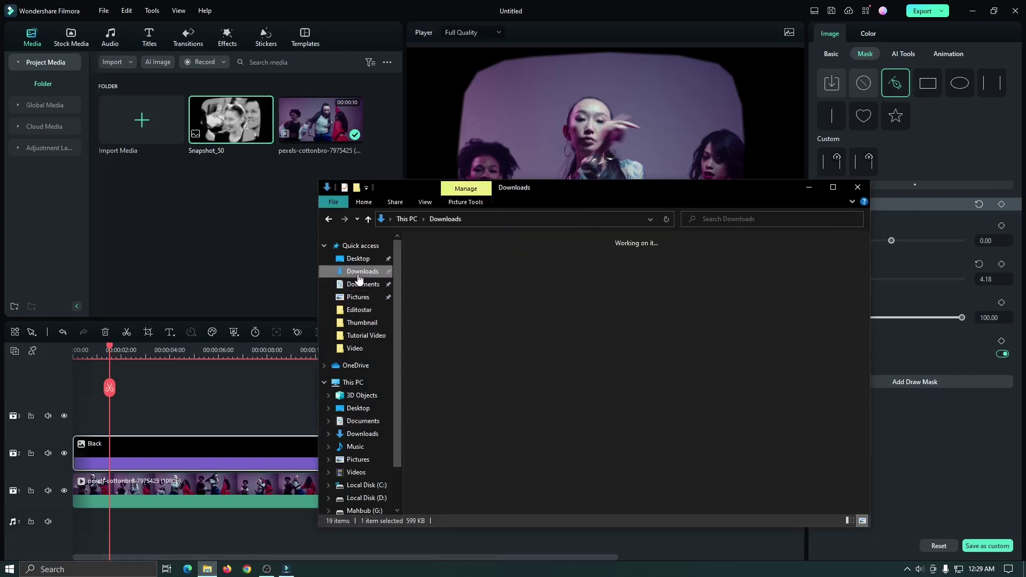
drag(436, 291, 222, 237)
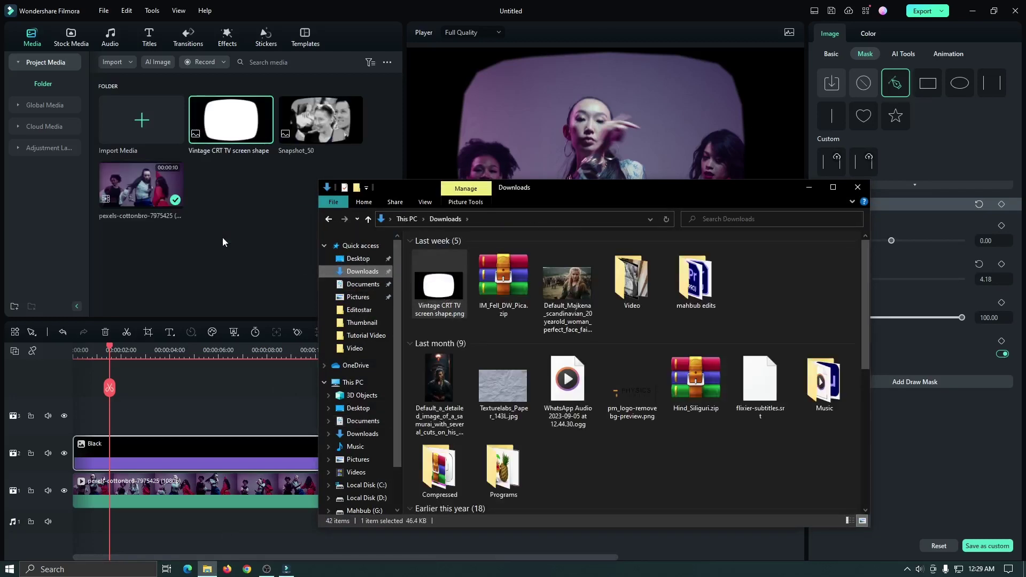
click(171, 443)
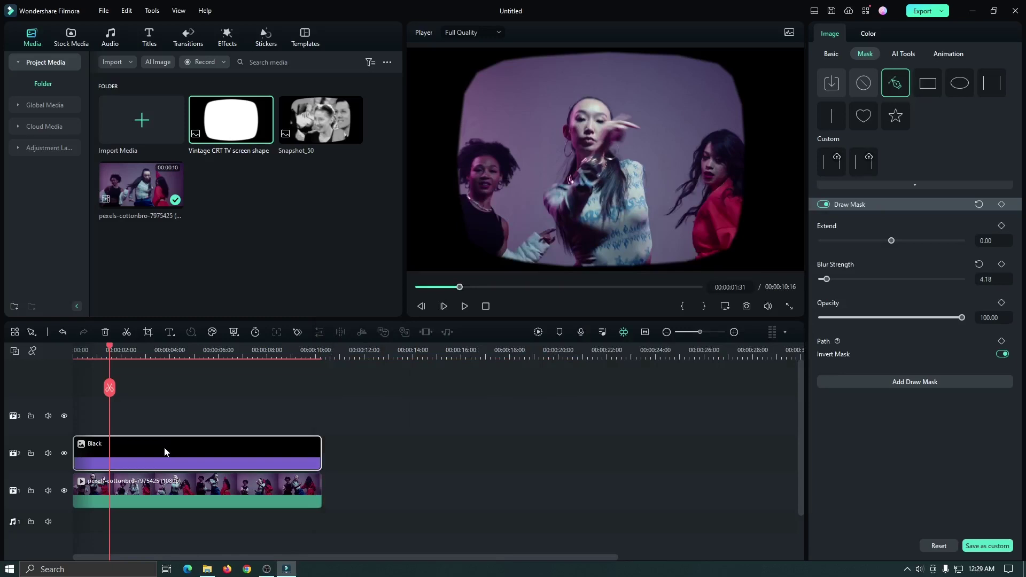
key(Delete)
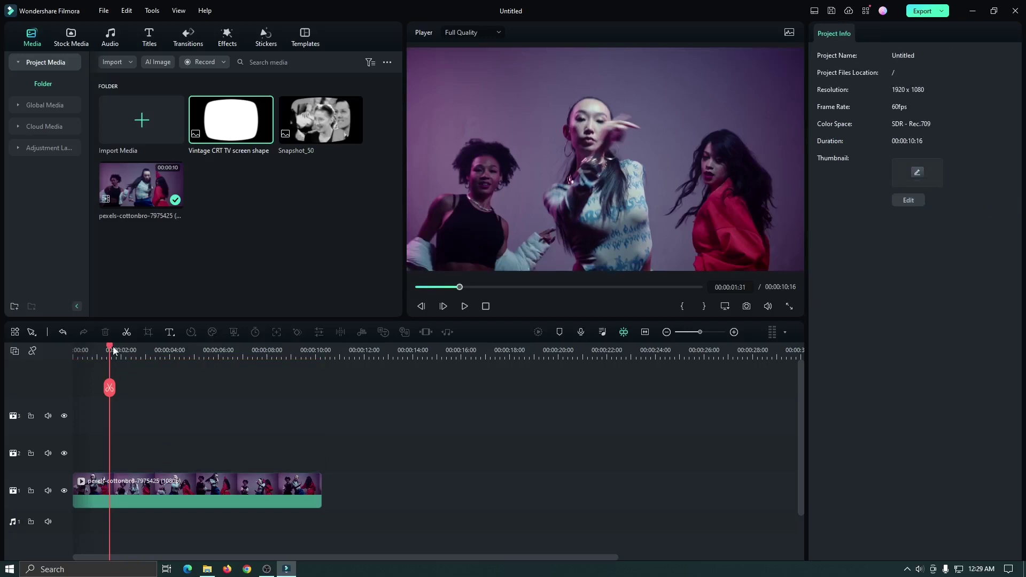
- Place the Vintage CRT TV screen shape image on track 2, stretched to the video's end
drag(114, 350, 23, 348)
drag(227, 156, 75, 450)
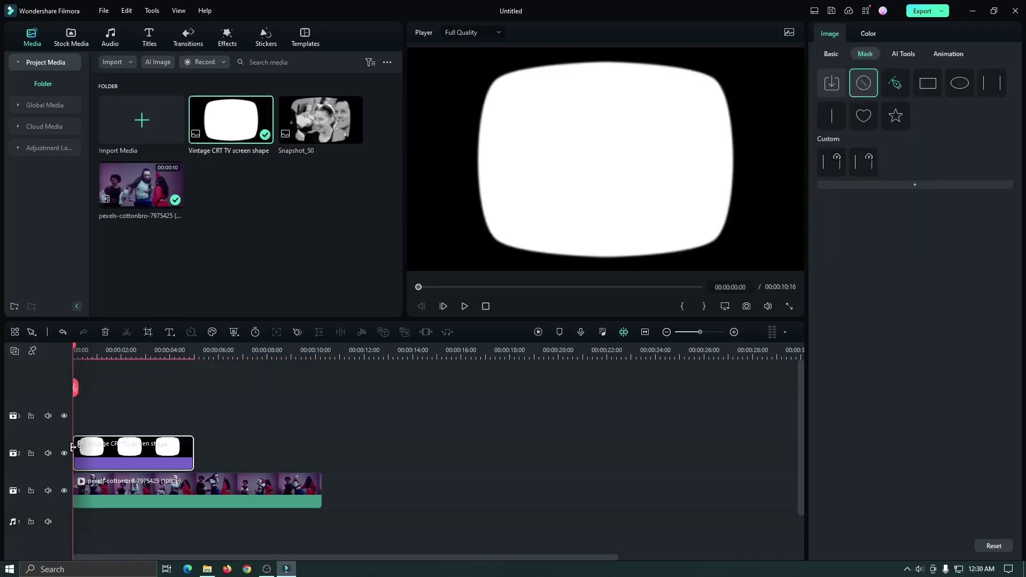
drag(191, 445, 321, 446)
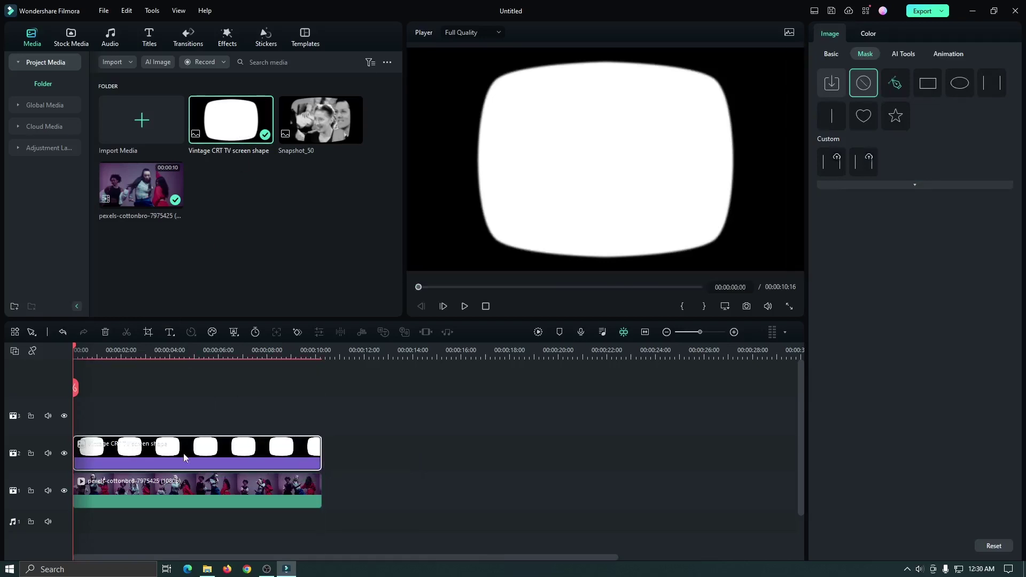
- Set the CRT shape clip's blend mode to Multiply and preview the framed dancers
click(829, 54)
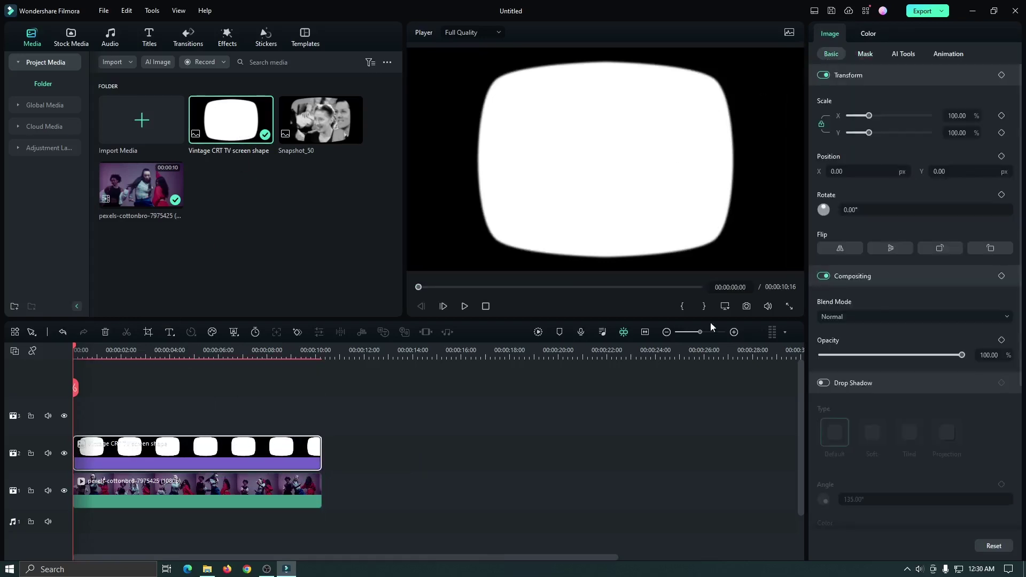
click(851, 313)
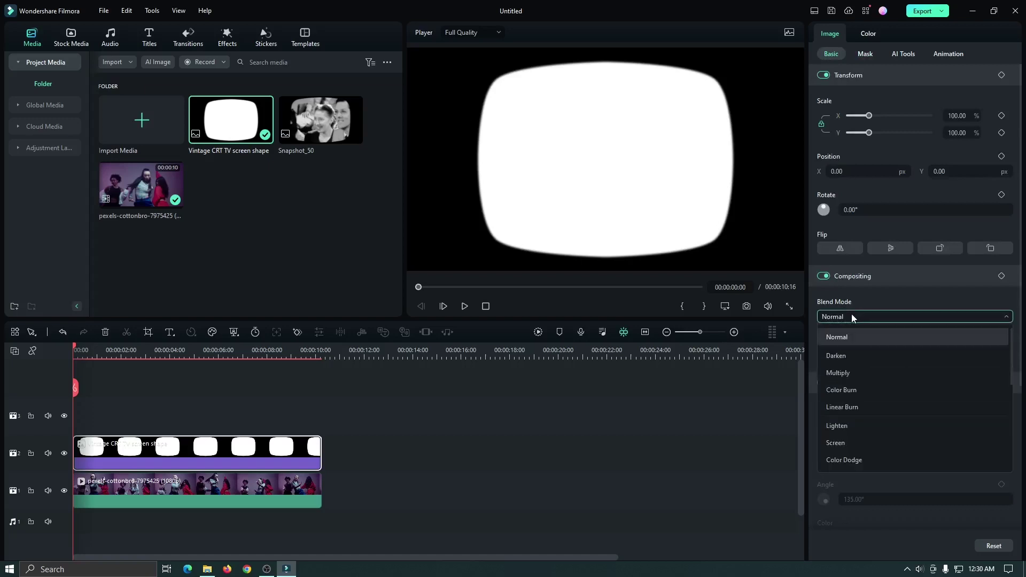
click(847, 372)
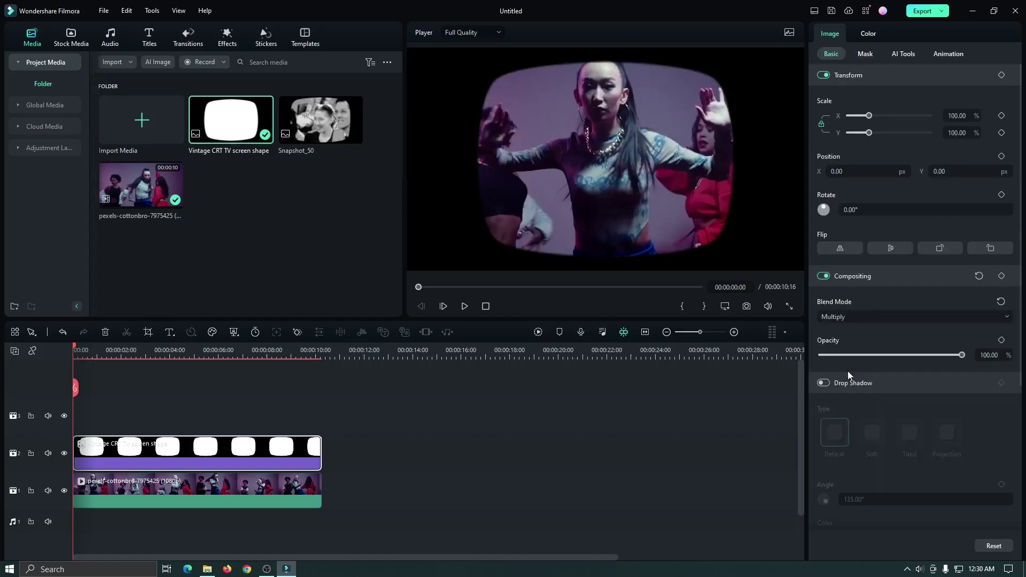
click(464, 309)
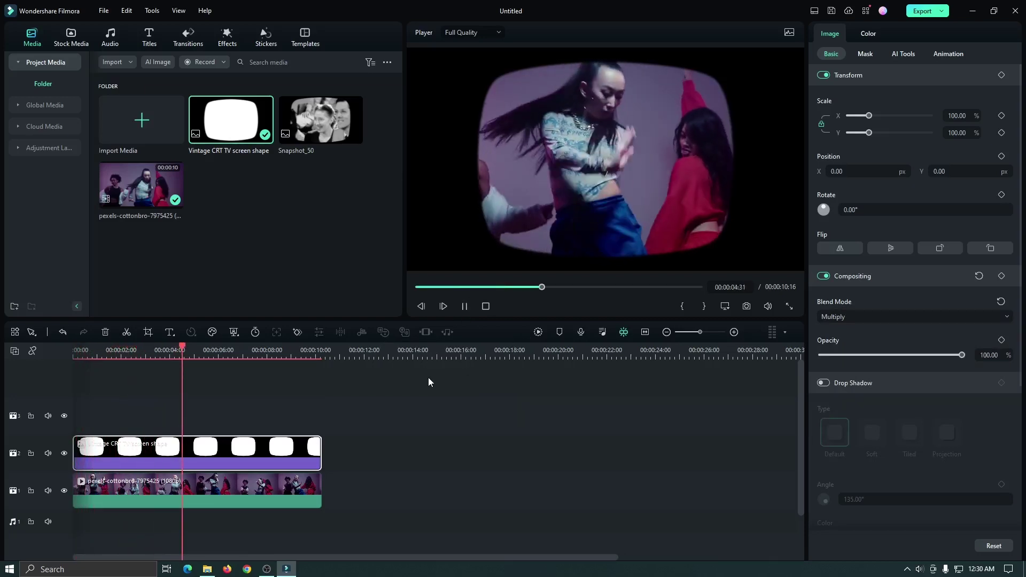
click(225, 386)
drag(188, 347, 62, 357)
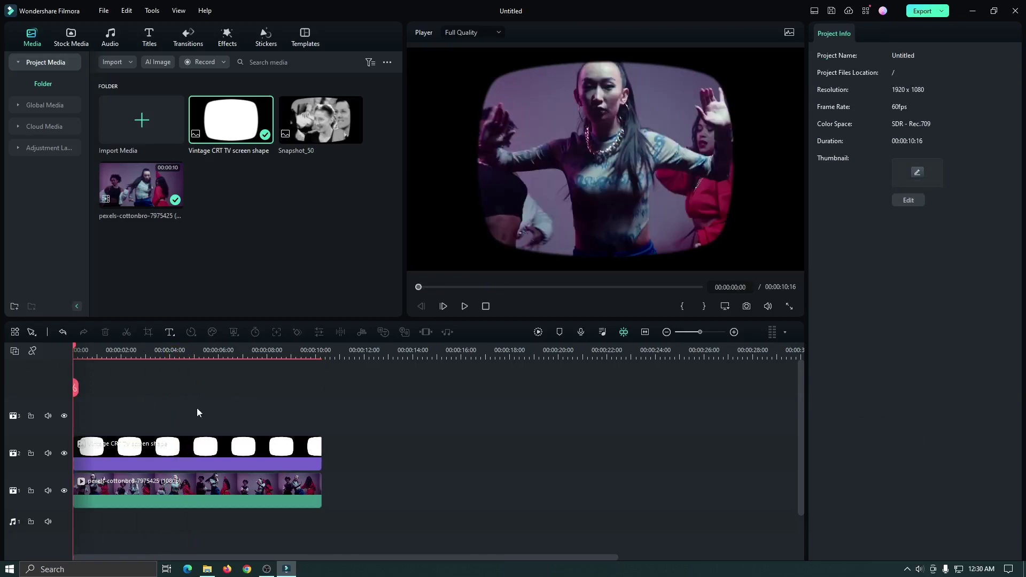
- Add an Adjustment Layer on track 3 spanning the full video length
click(36, 146)
drag(140, 127, 53, 415)
drag(196, 414, 321, 416)
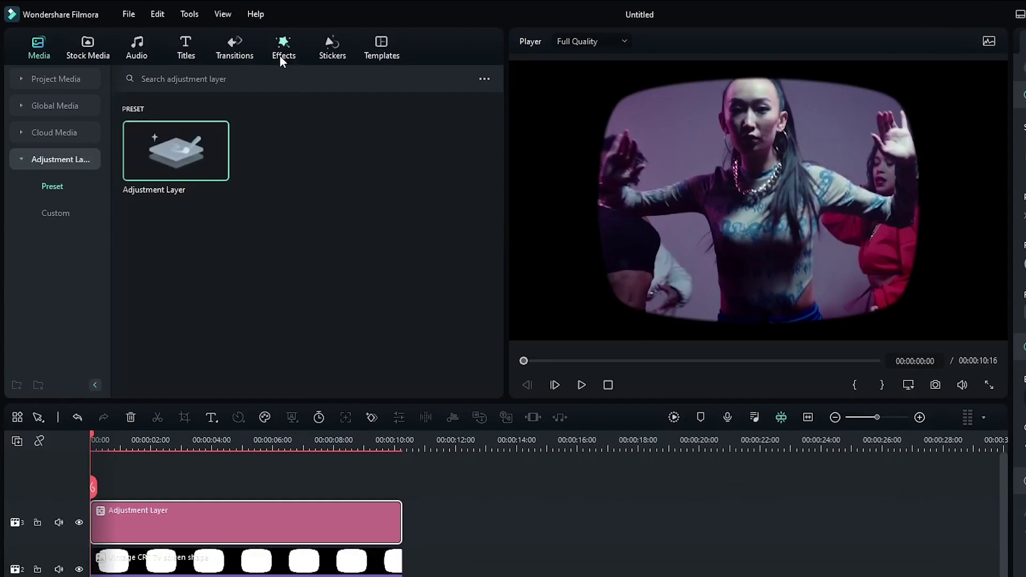
- Apply the 'ink well' effect to the Adjustment Layer and bring up its Color light settings
click(227, 38)
text(ink well)
key(Return)
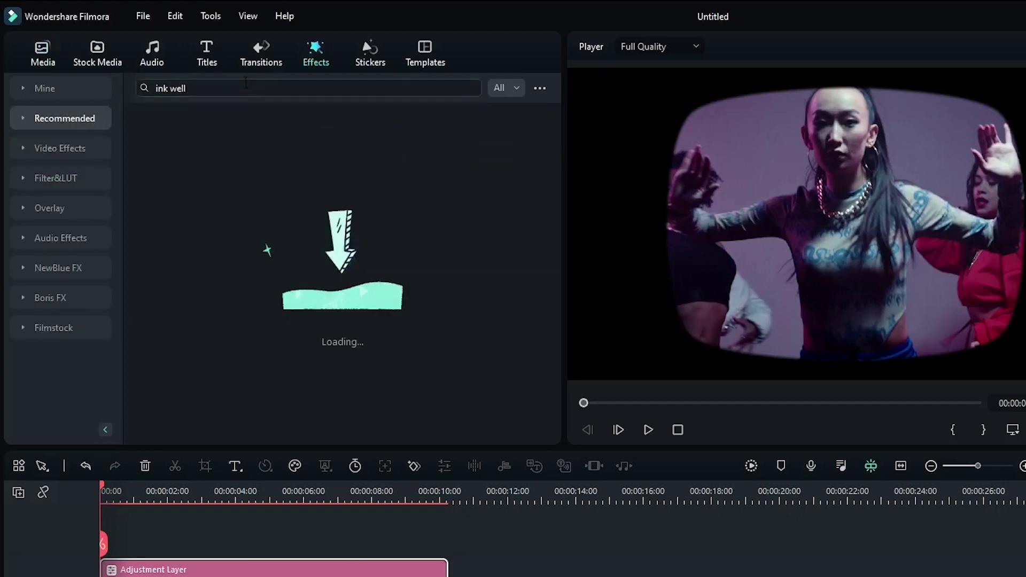
mouse_move(178, 149)
mouse_down()
mouse_move(174, 265)
mouse_move(128, 467)
mouse_move(122, 427)
mouse_up()
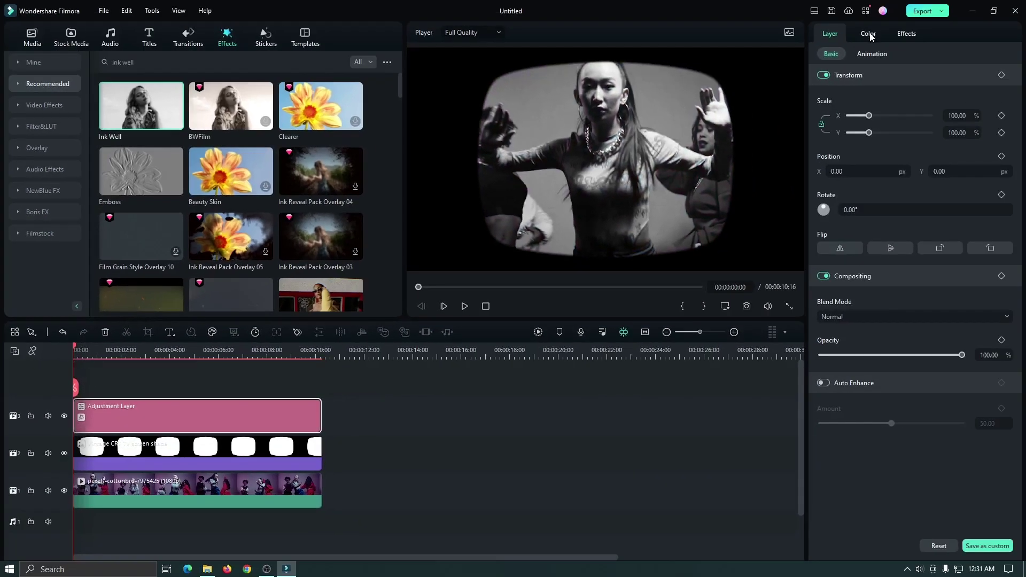
click(868, 33)
scroll(921, 306, down, 2)
scroll(915, 227, down, 4)
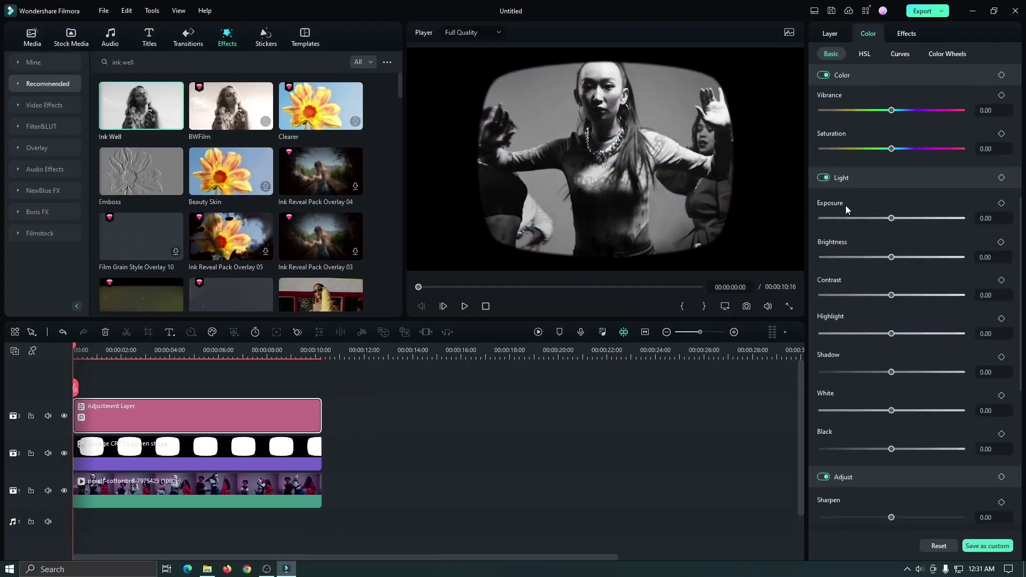
- Set Exposure 7.22, Brightness 5.75, Contrast -4.94, Highlight 13.31, Shadow 7.98, White 5.70, Black 16.35
drag(891, 218, 897, 218)
drag(891, 257, 895, 257)
drag(891, 295, 888, 295)
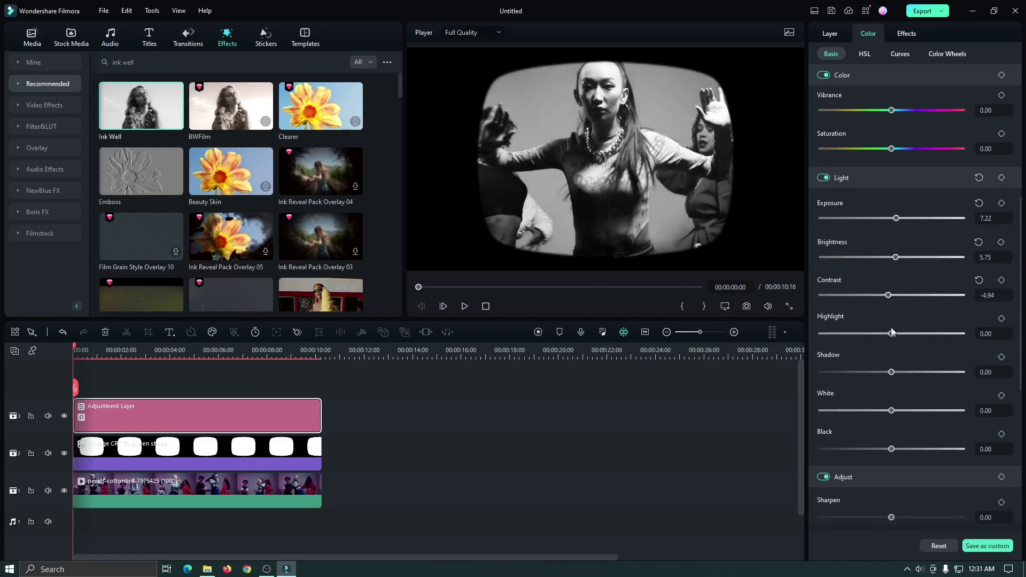
drag(891, 333, 901, 334)
drag(891, 372, 897, 372)
drag(891, 410, 894, 411)
drag(891, 448, 903, 449)
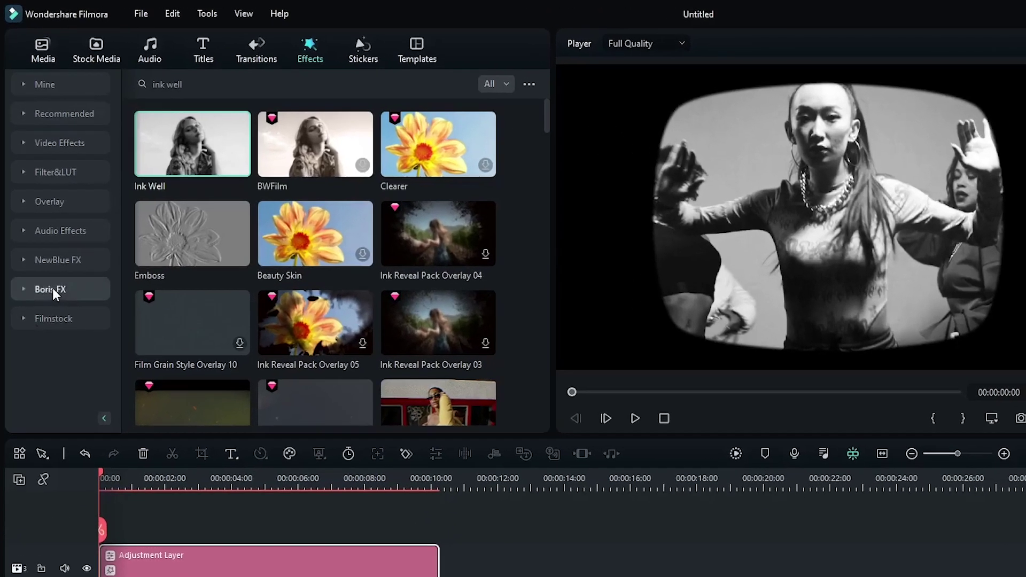
- Apply BCC Gaussian Blur from Boris FX Blur effects to the Adjustment Layer
click(37, 211)
scroll(68, 334, down, 3)
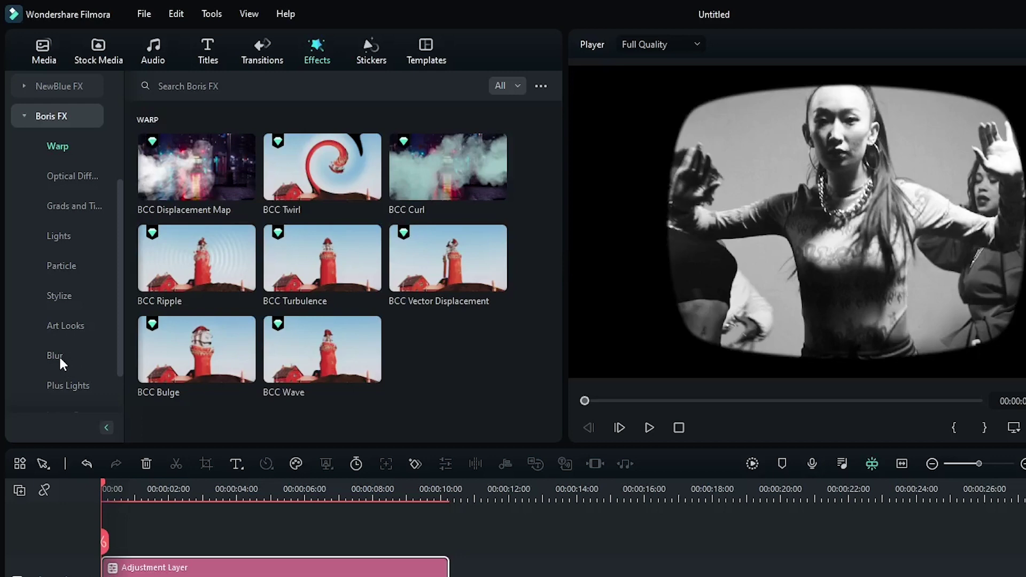
click(59, 355)
drag(196, 166, 122, 576)
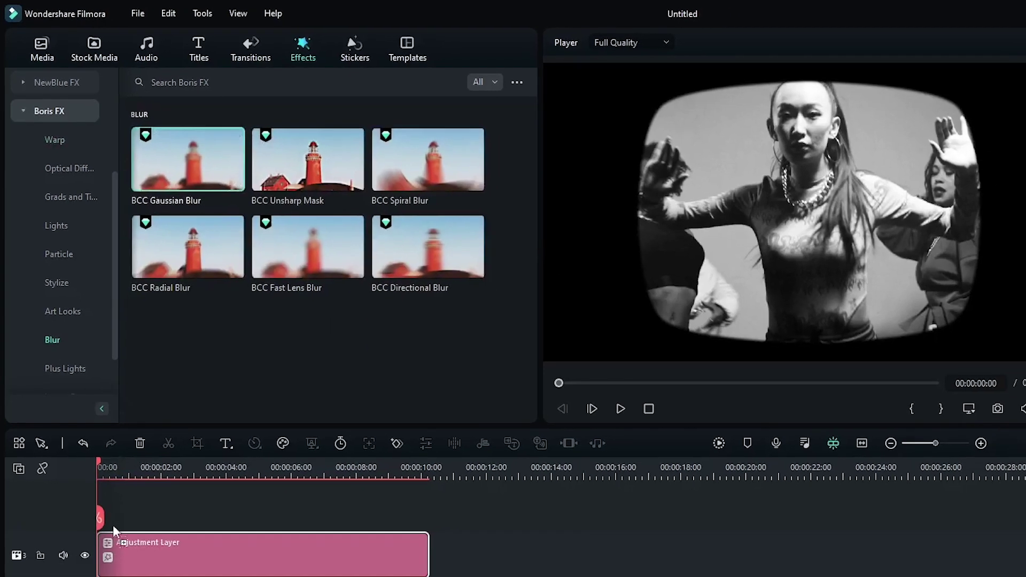
drag(89, 414, 91, 414)
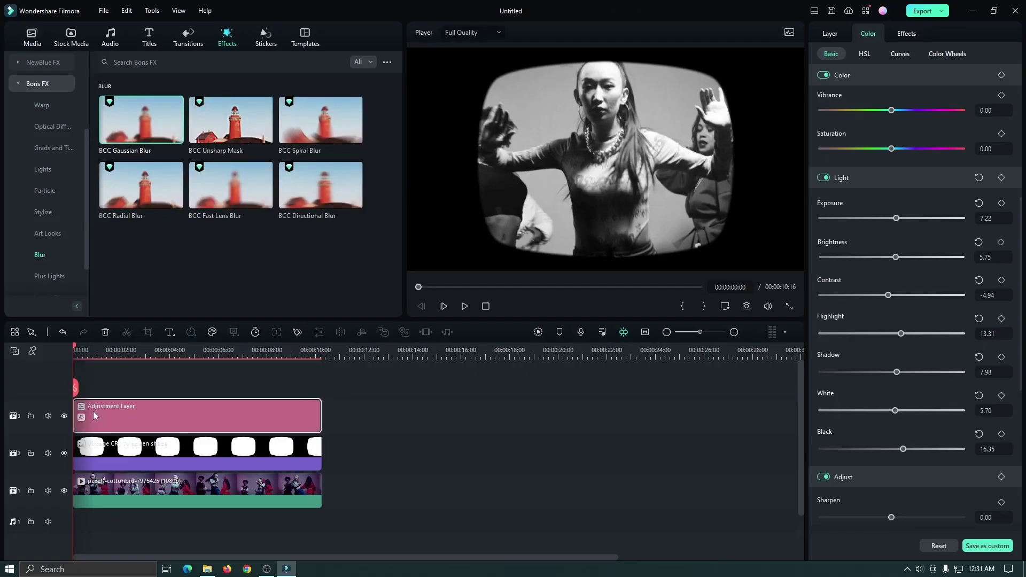
- Keep the Gaussian Blur's Horizontal Blur at 2.00 and preview the softened video
click(910, 35)
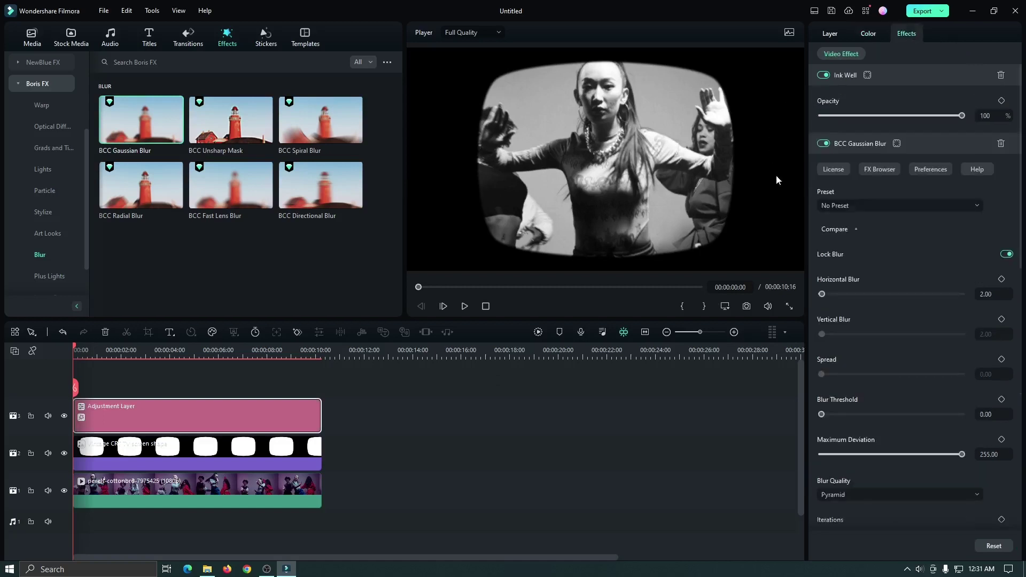
click(996, 294)
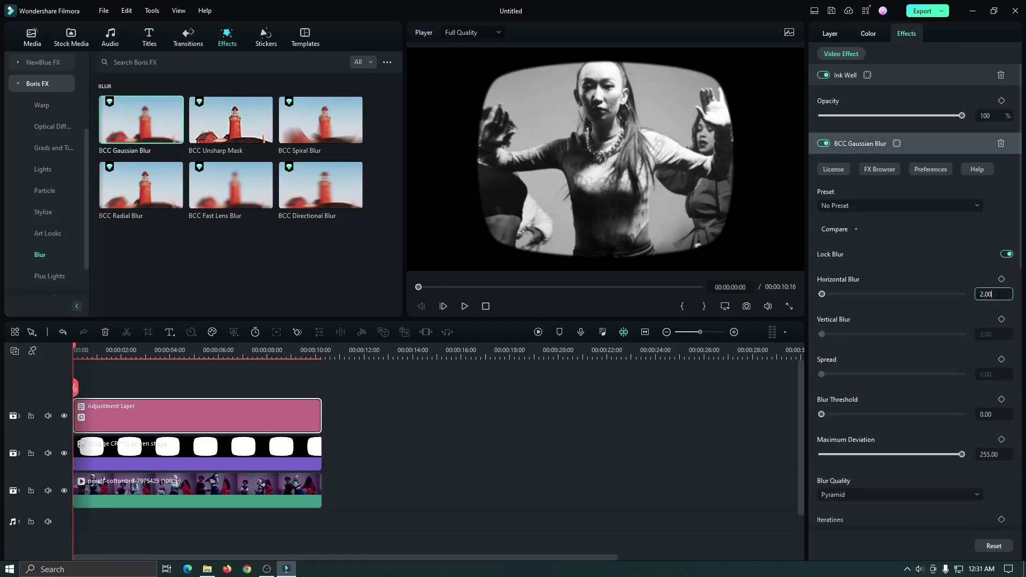
click(673, 294)
key(space)
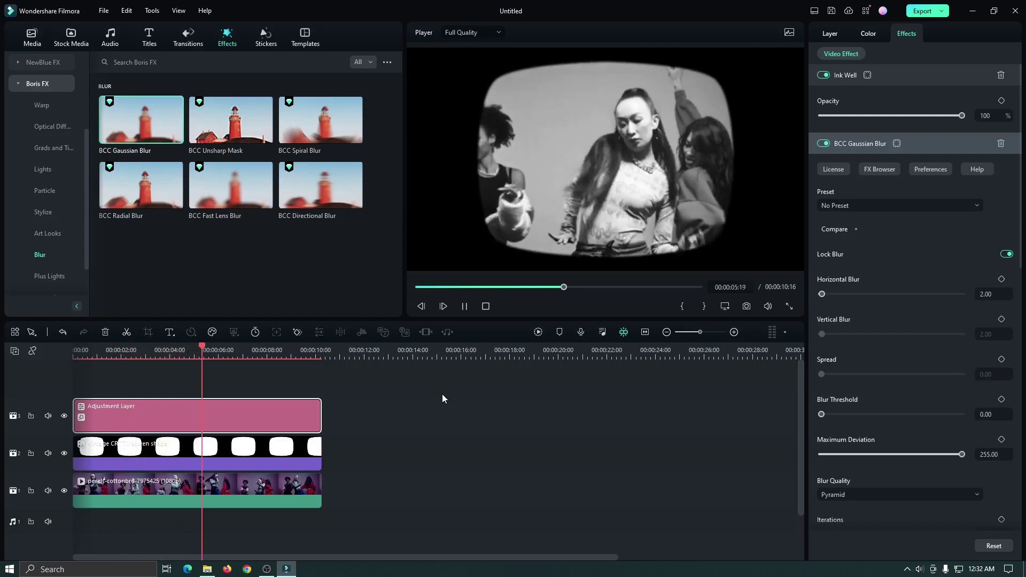
key(space)
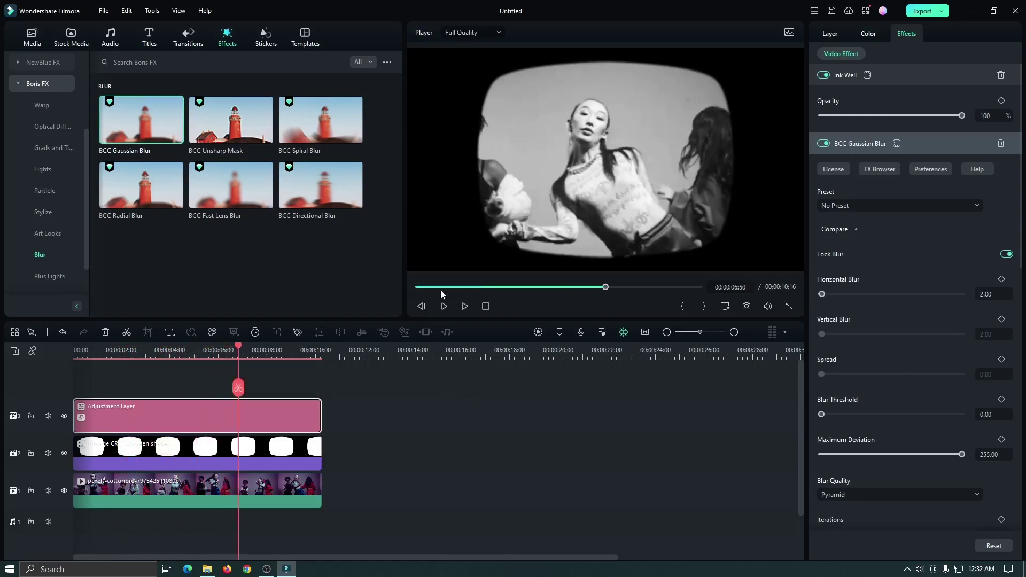
- Return the playhead to the start, review the Adjustment Layer, and switch to the project media
drag(440, 289, 398, 290)
click(167, 383)
click(174, 414)
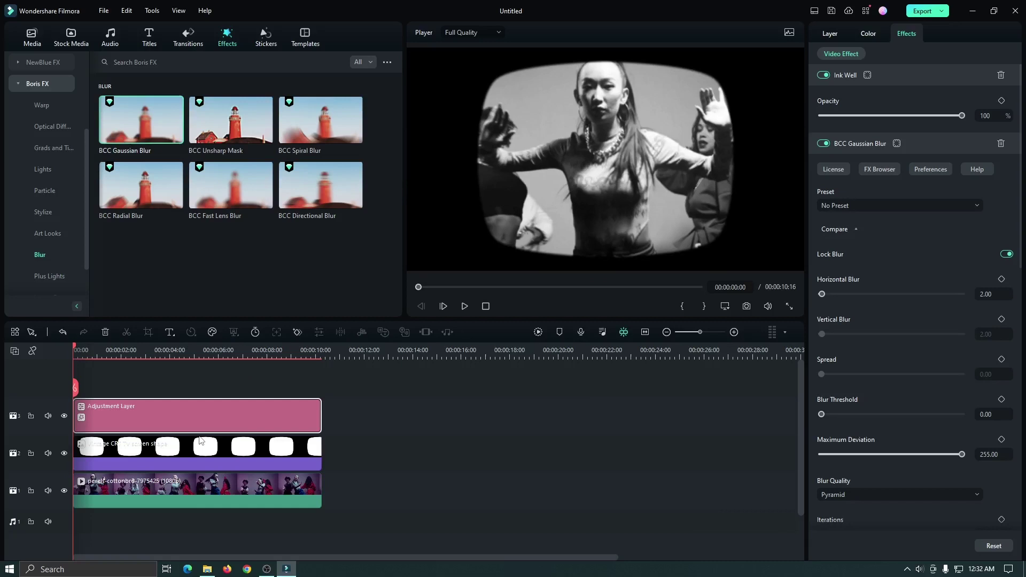
click(33, 36)
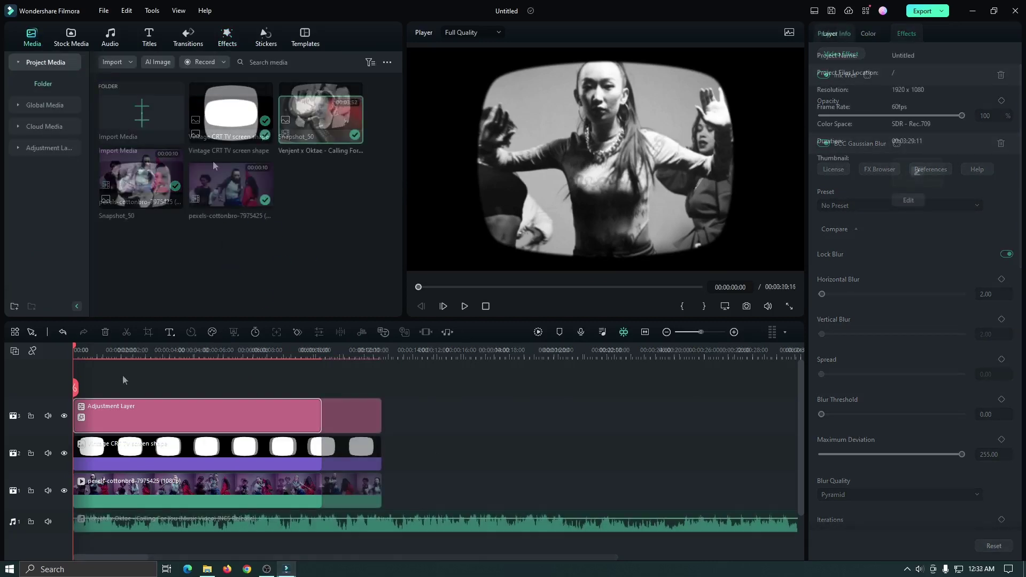
- Play the project, scrub back to the start, and select the CRT screen shape clip
key(space)
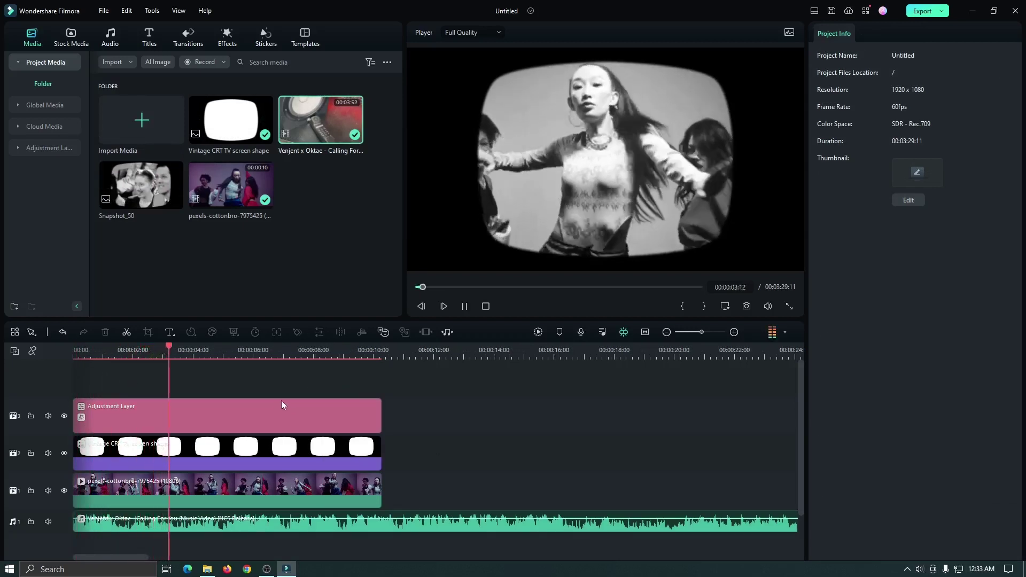
click(194, 345)
drag(193, 345, 63, 359)
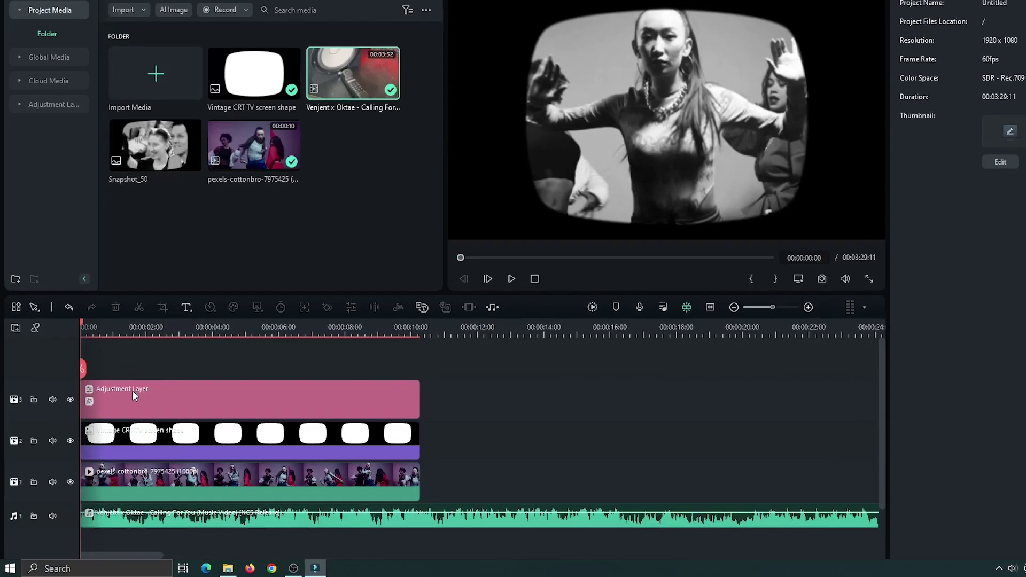
click(120, 410)
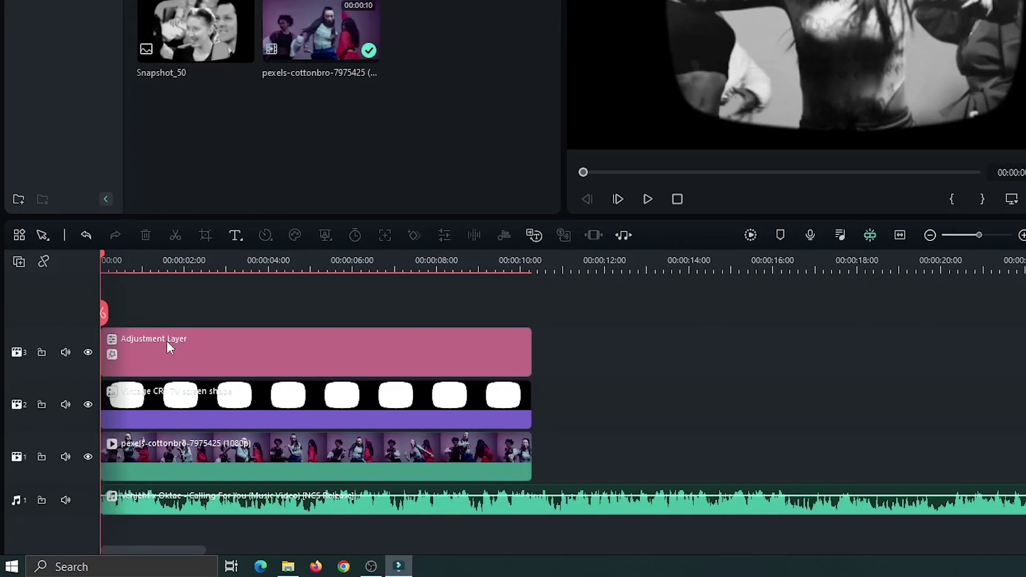
click(171, 402)
- Move the CRT screen shape clip up a track and add a Default Title to the freed track 2
drag(171, 401, 206, 348)
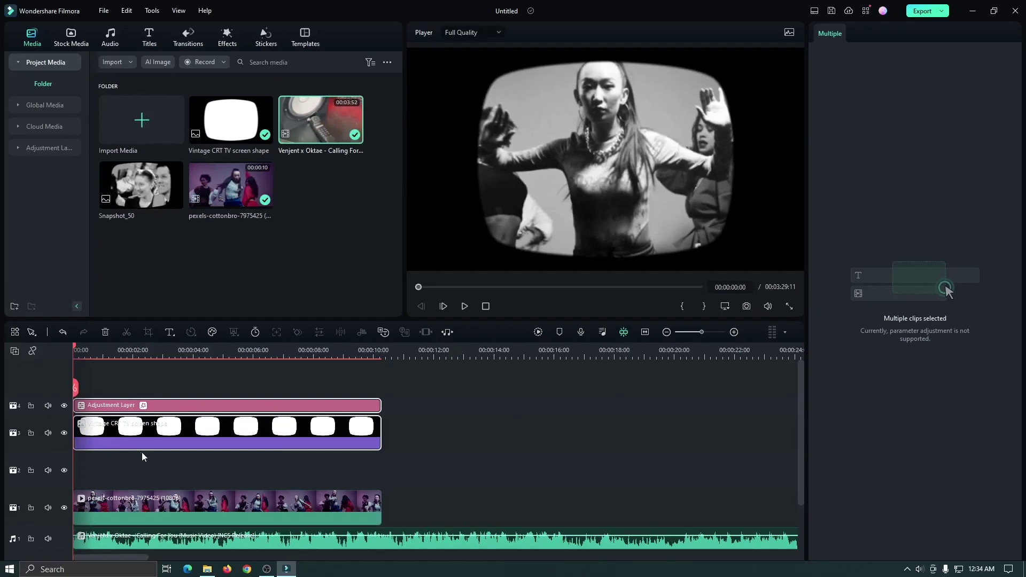
scroll(155, 428, down, 1)
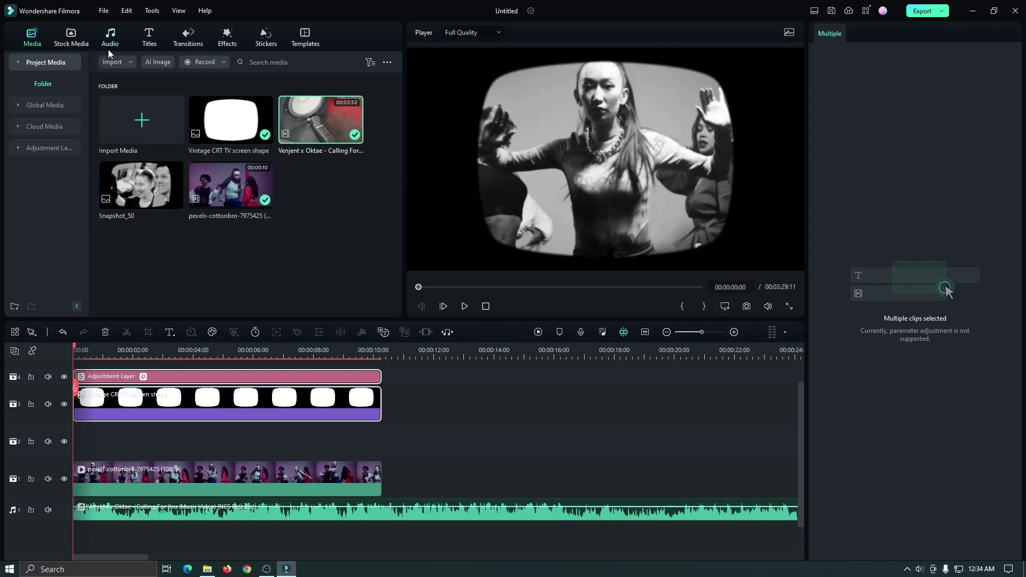
click(149, 39)
drag(134, 123, 117, 374)
- Slide the Default Title clip on track 2 later so it starts with the lyric, near 00:00:02
click(123, 359)
key(ctrl+equal)
key(ctrl+equal)
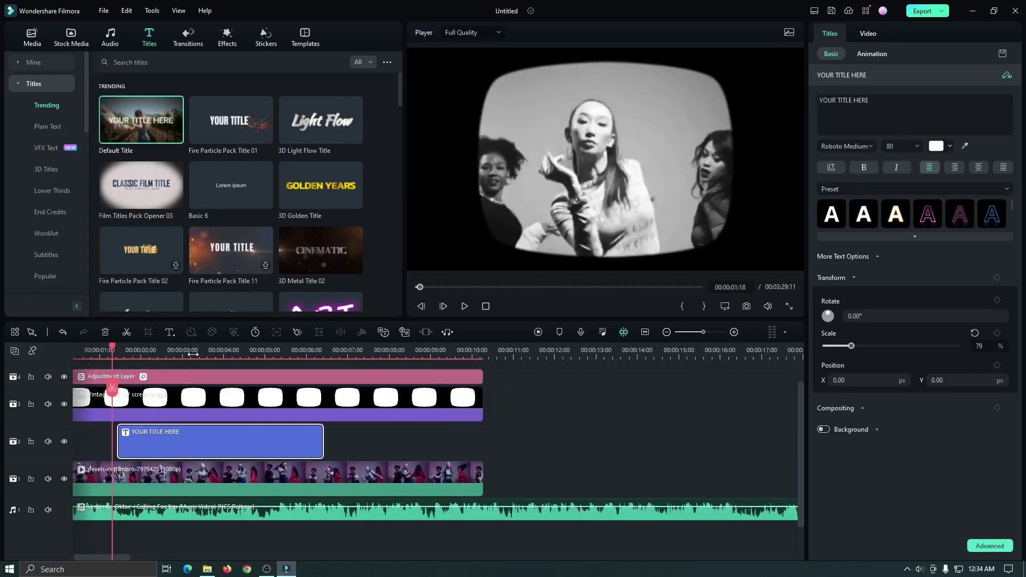
click(92, 554)
scroll(88, 554, down, 1)
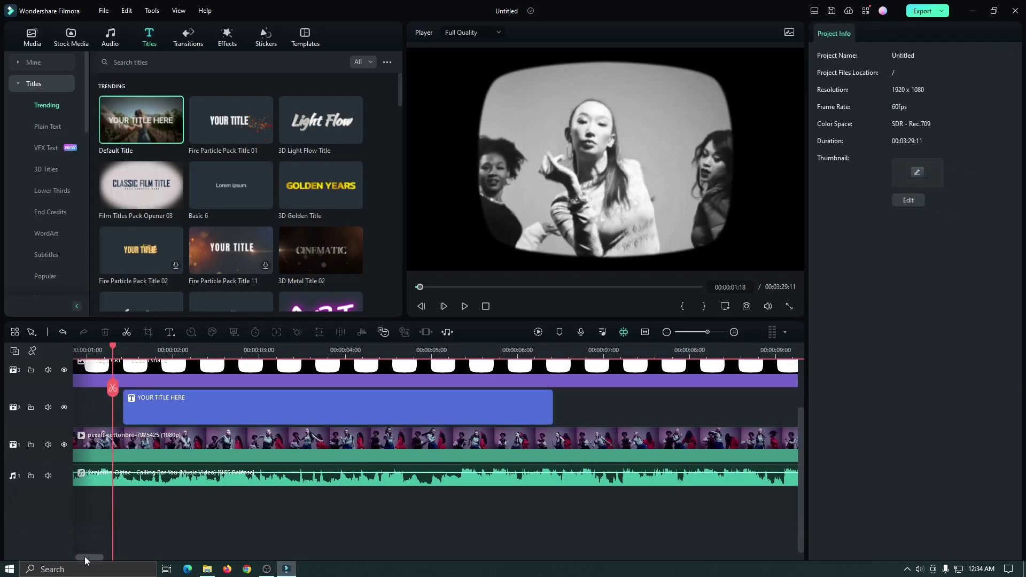
scroll(86, 556, left, 3)
key(space)
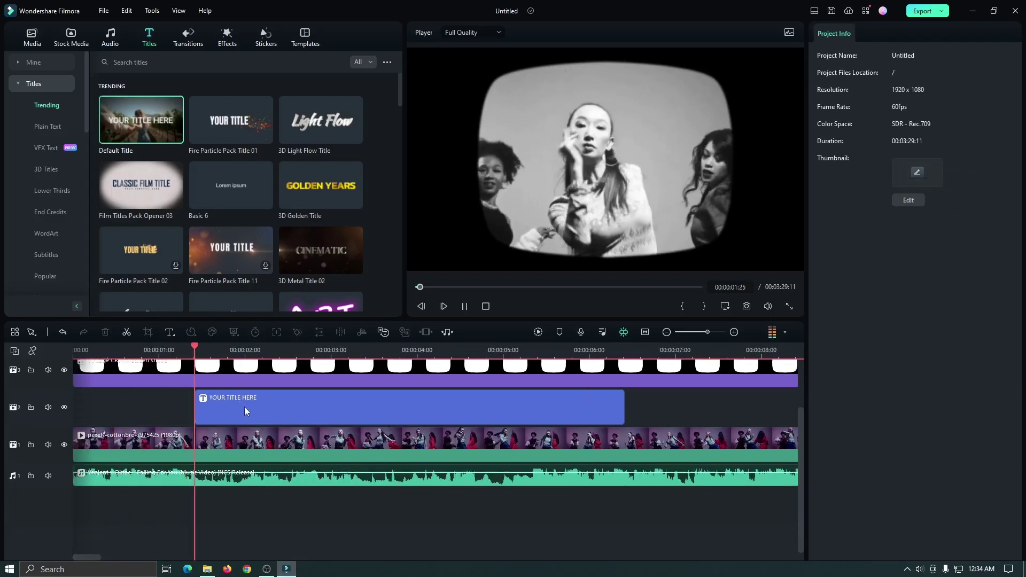
drag(229, 405, 282, 405)
click(232, 352)
key(space)
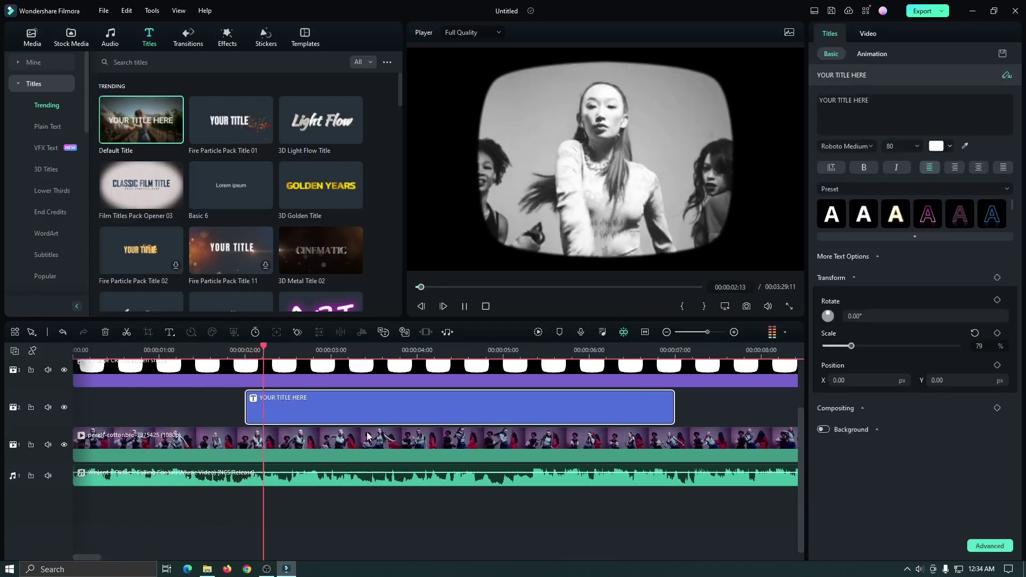
key(space)
- Lock the Adjustment Layer, CRT screen shape, dance video and music tracks
scroll(305, 355, up, 2)
scroll(305, 354, up, 2)
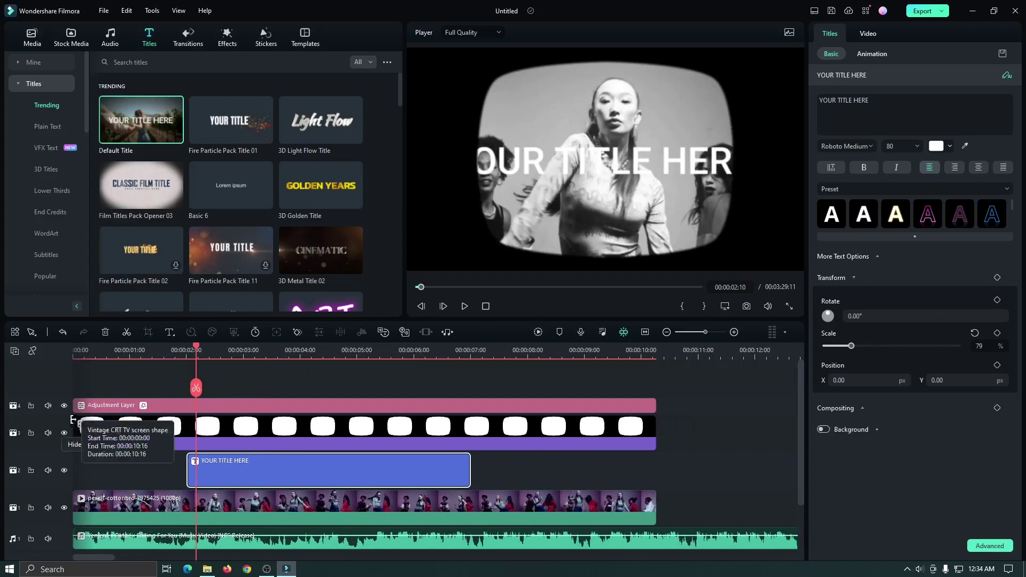
click(31, 405)
click(31, 434)
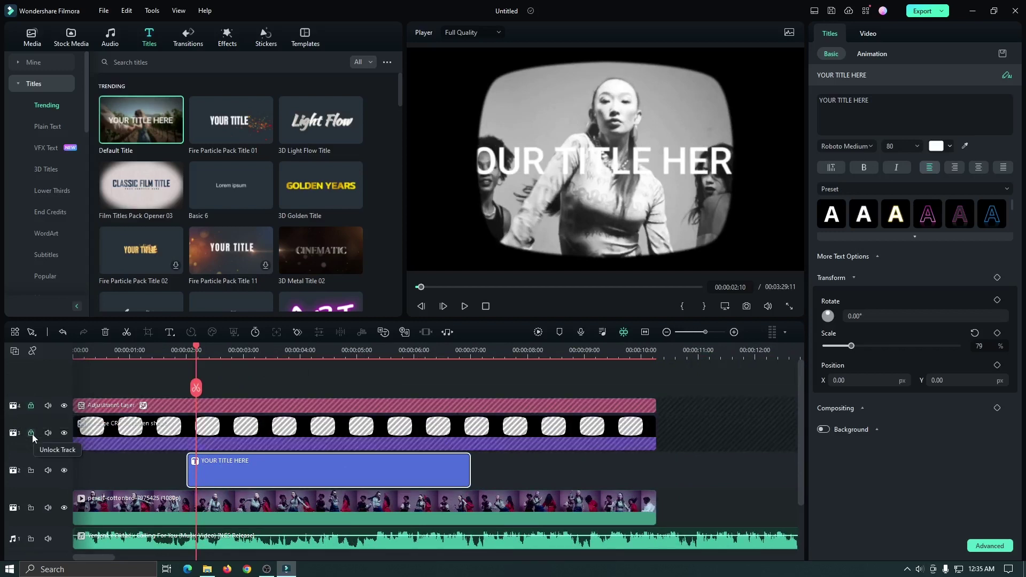
click(31, 506)
click(30, 539)
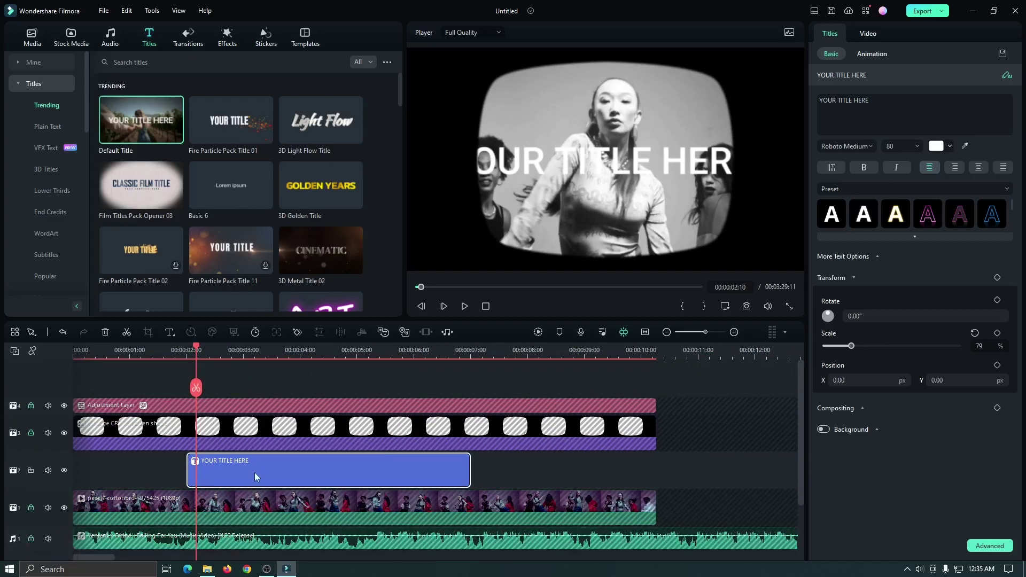
double_click(586, 157)
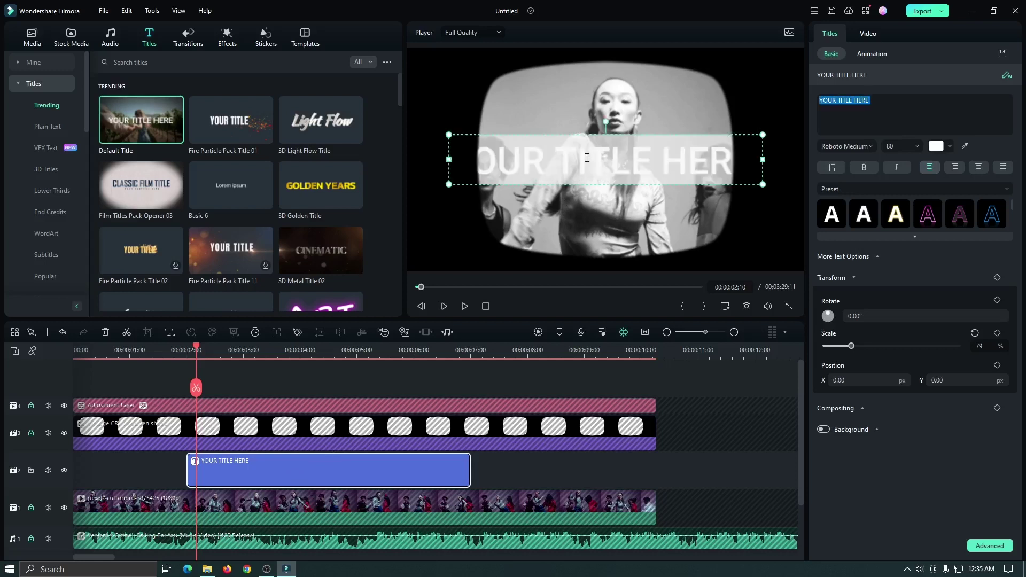
- Make the title read 'Baby Im Calling For You' in IM FELL DW Pica, with the box fitted to the text
text(Baby Im Ca)
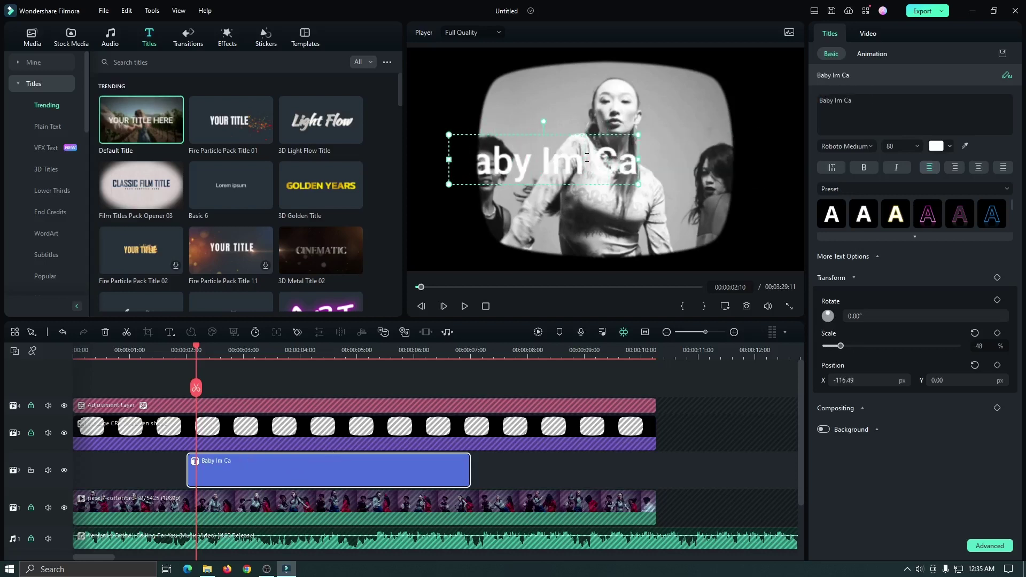
text(lling For You)
click(847, 146)
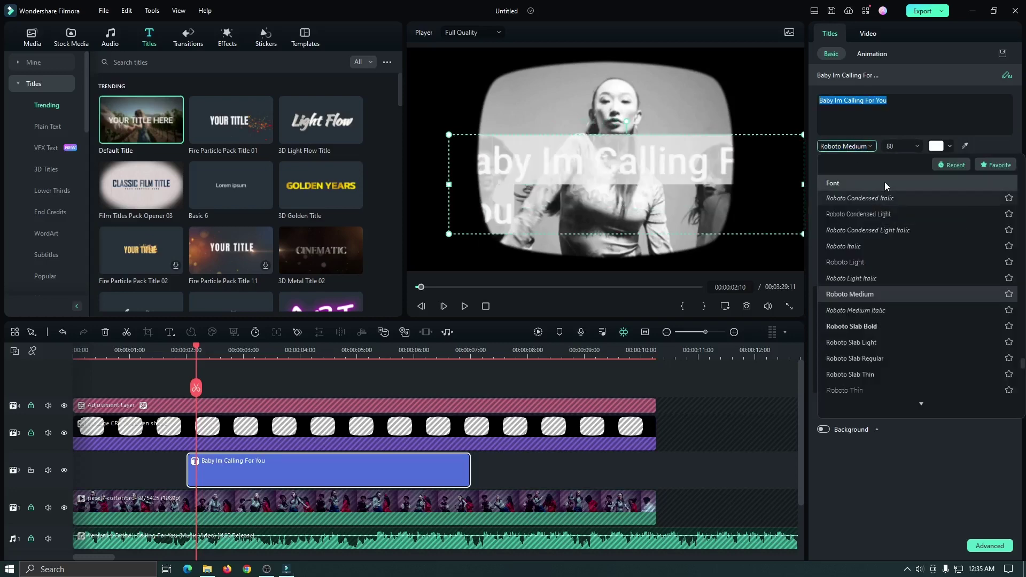
scroll(884, 181, up, 10)
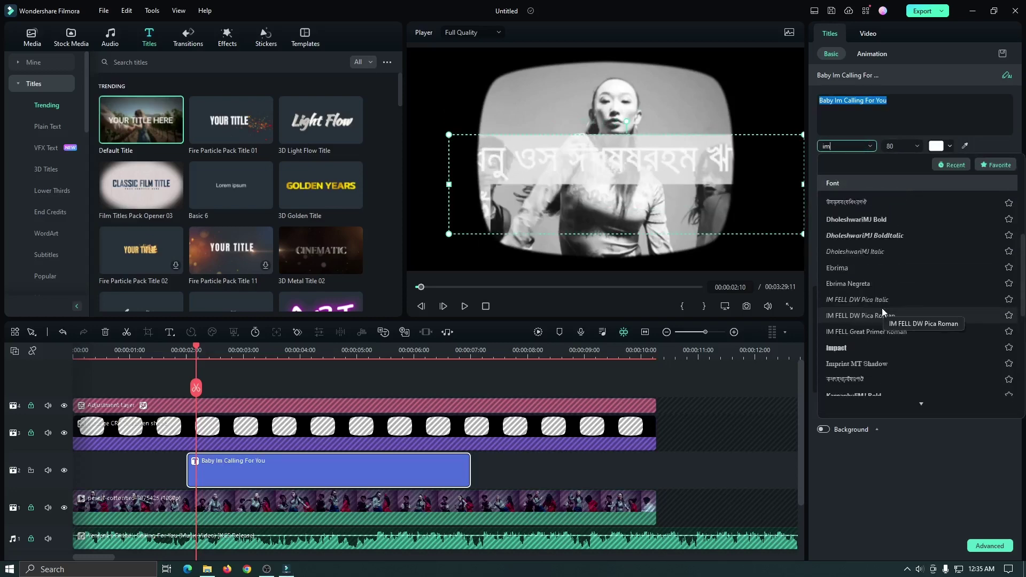
click(882, 307)
click(891, 146)
text(60)
drag(803, 184, 741, 186)
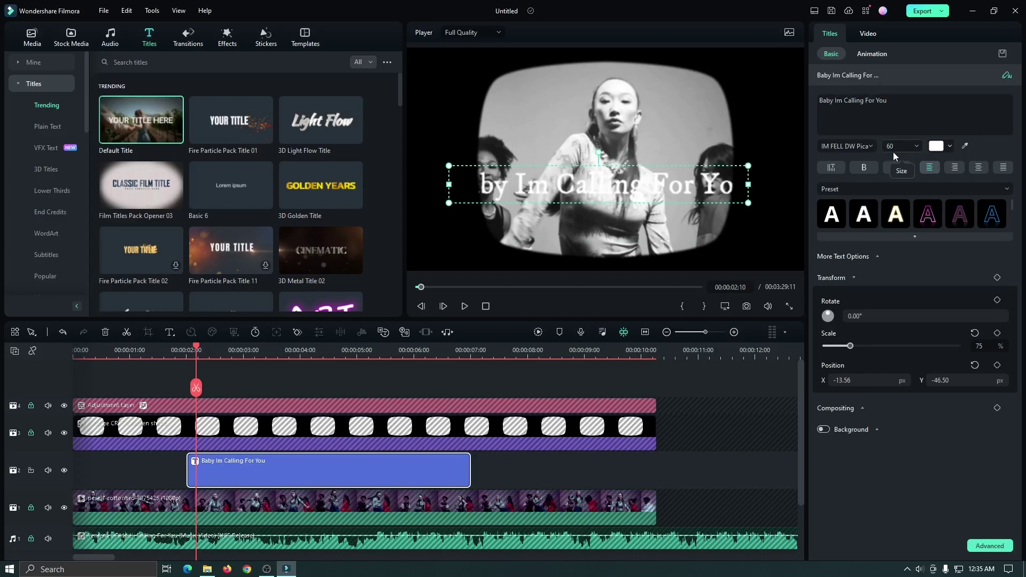
- Scale the title to 50% and centre it near the bottom of the TV screen (Y -135.50)
click(979, 346)
text(50)
key(Return)
drag(940, 380, 918, 381)
drag(598, 212, 605, 232)
drag(197, 351, 187, 347)
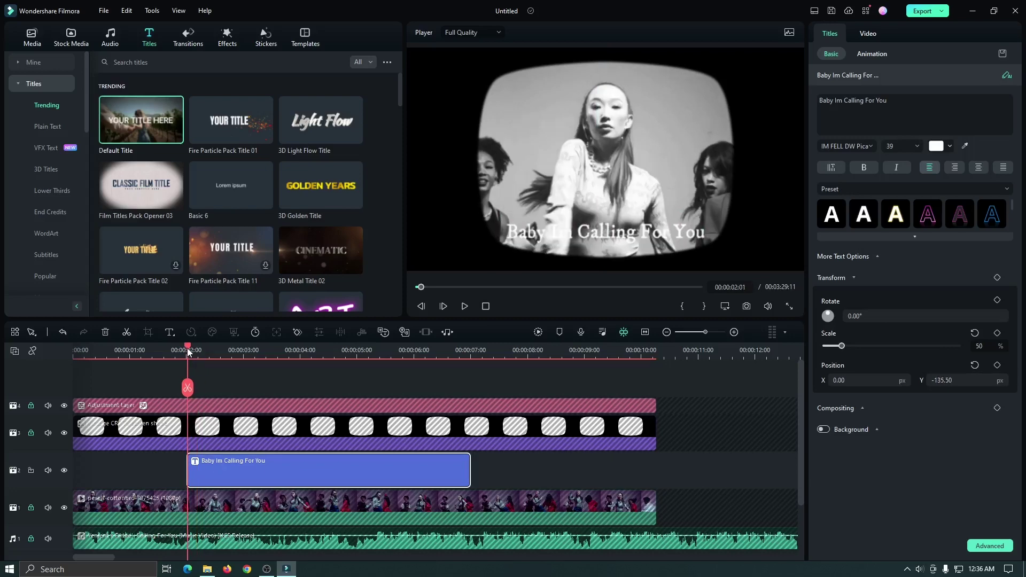
- Keyframe the title's position so it slides up from off-screen at 00:00:02:00 to its resting height
drag(187, 348, 183, 348)
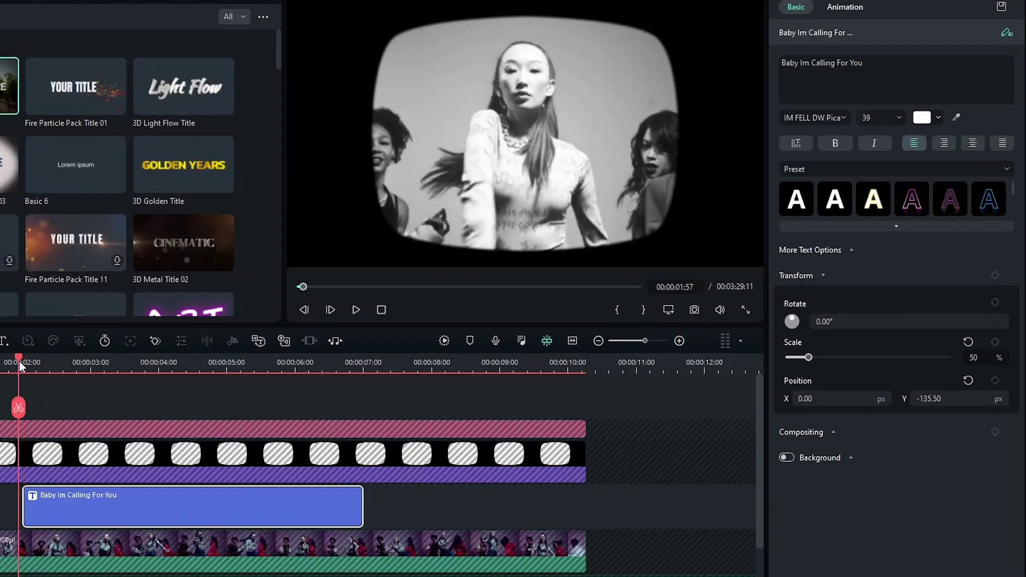
drag(19, 361, 24, 360)
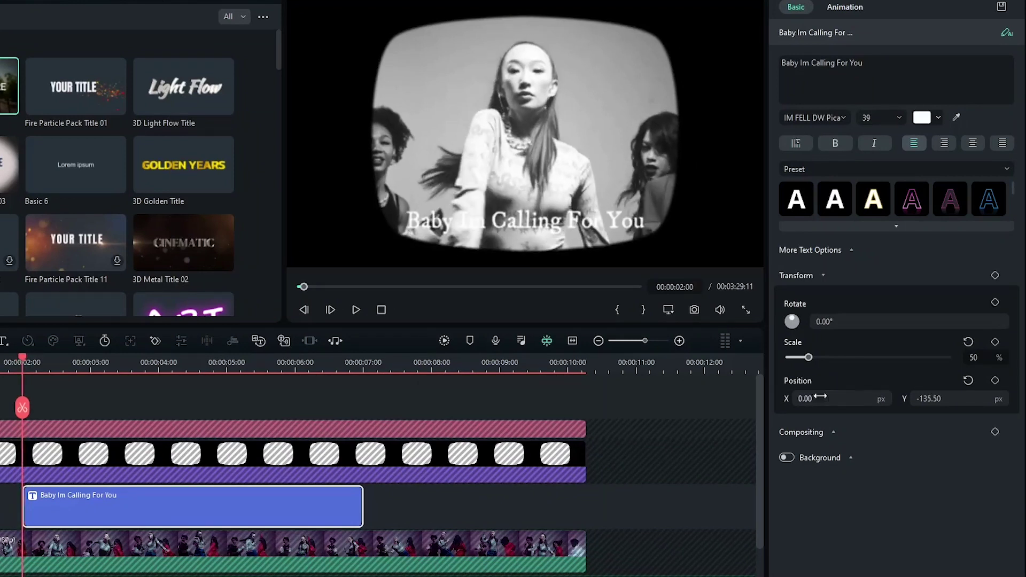
click(994, 380)
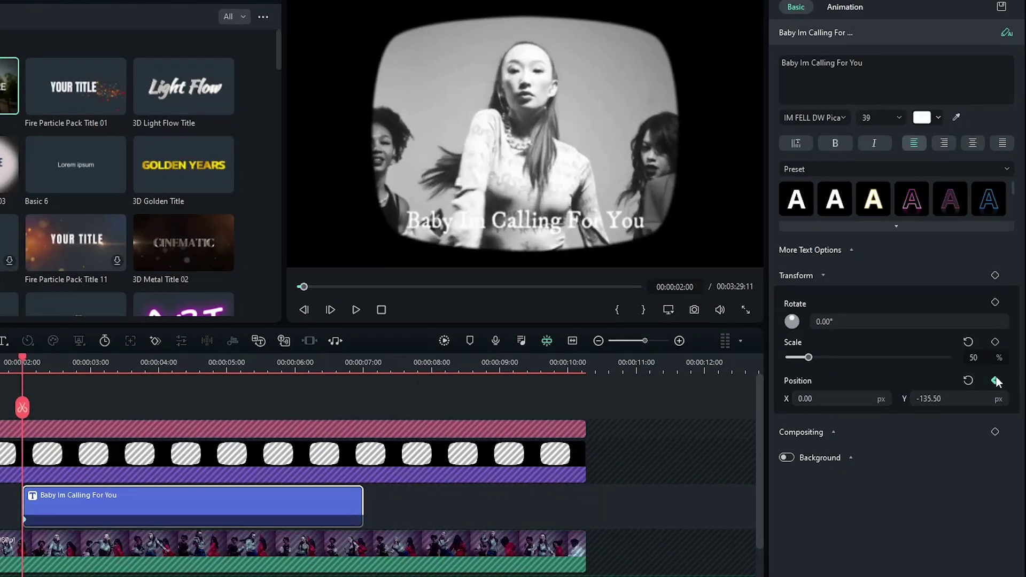
drag(927, 399, 894, 398)
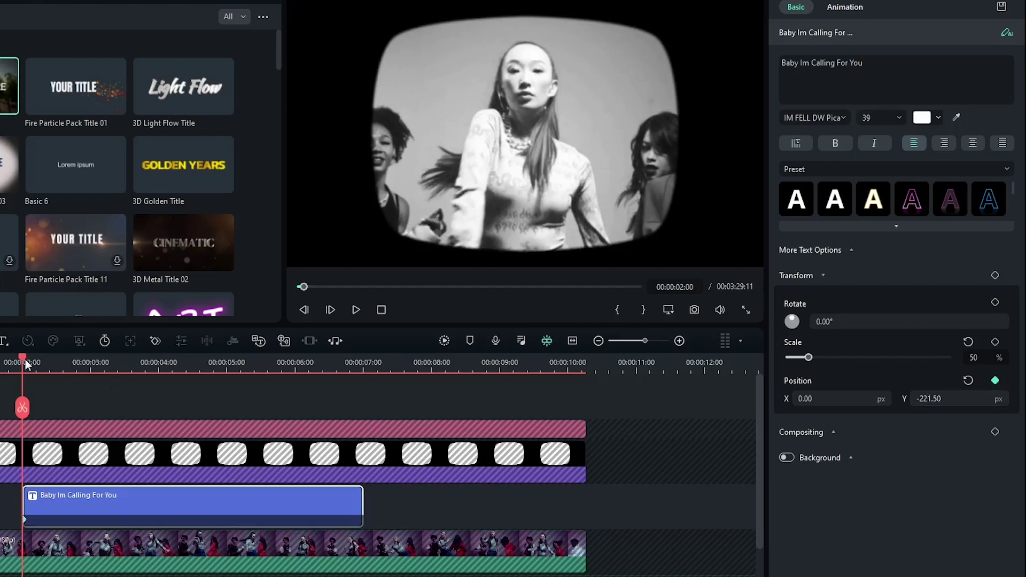
drag(25, 363, 39, 364)
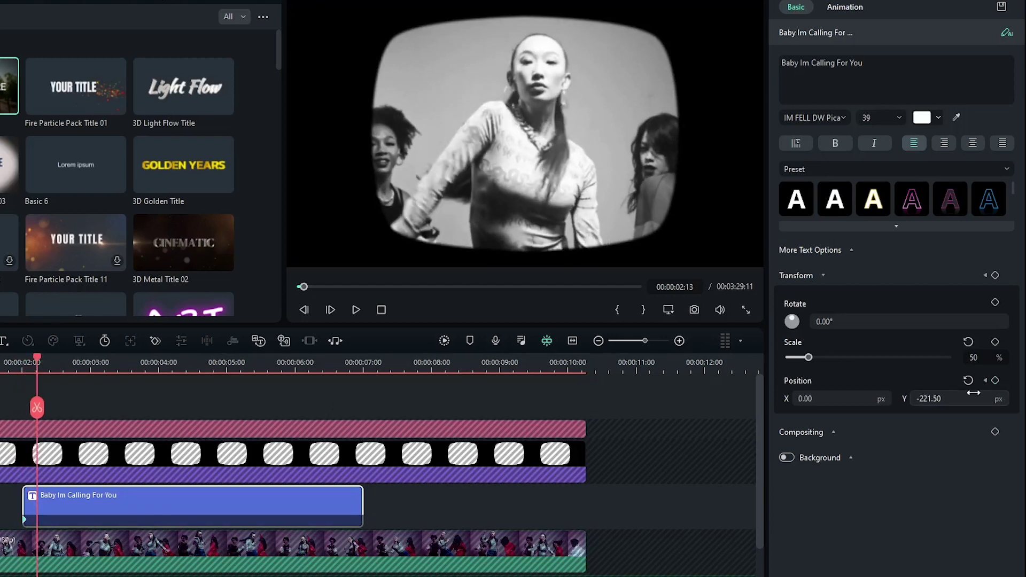
mouse_move(932, 399)
mouse_down()
mouse_move(914, 398)
mouse_move(948, 399)
mouse_up()
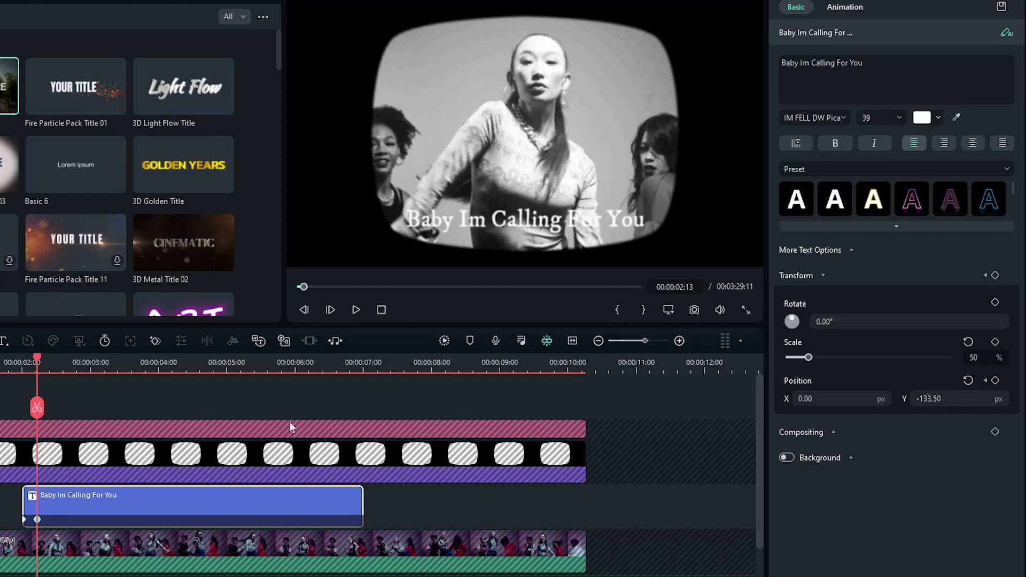
click(13, 366)
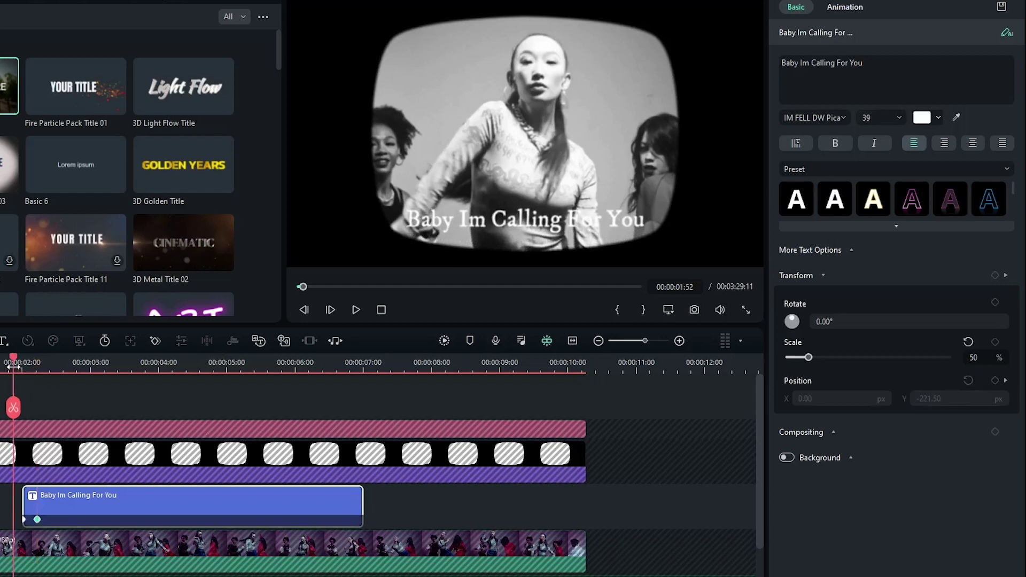
key(space)
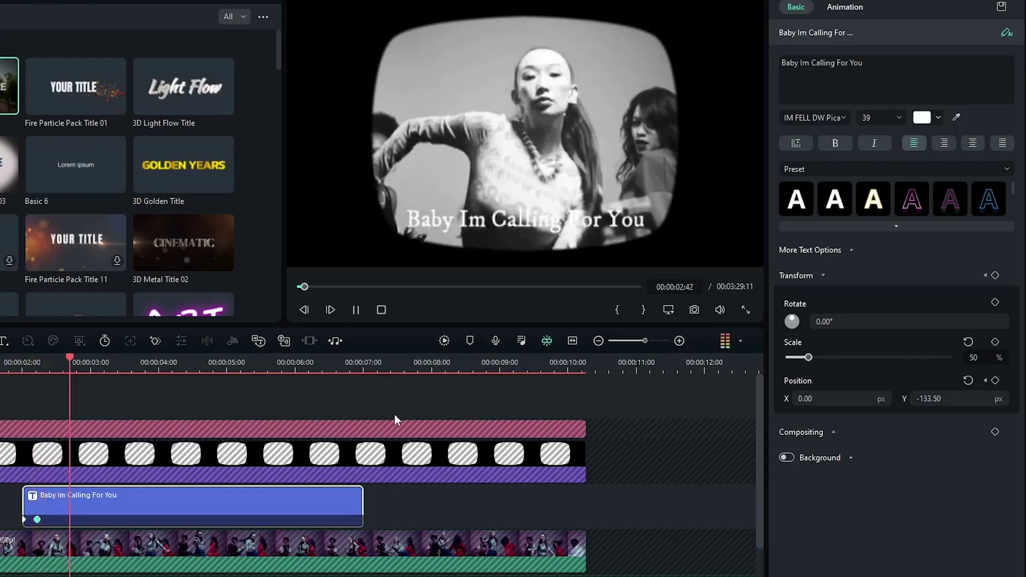
key(space)
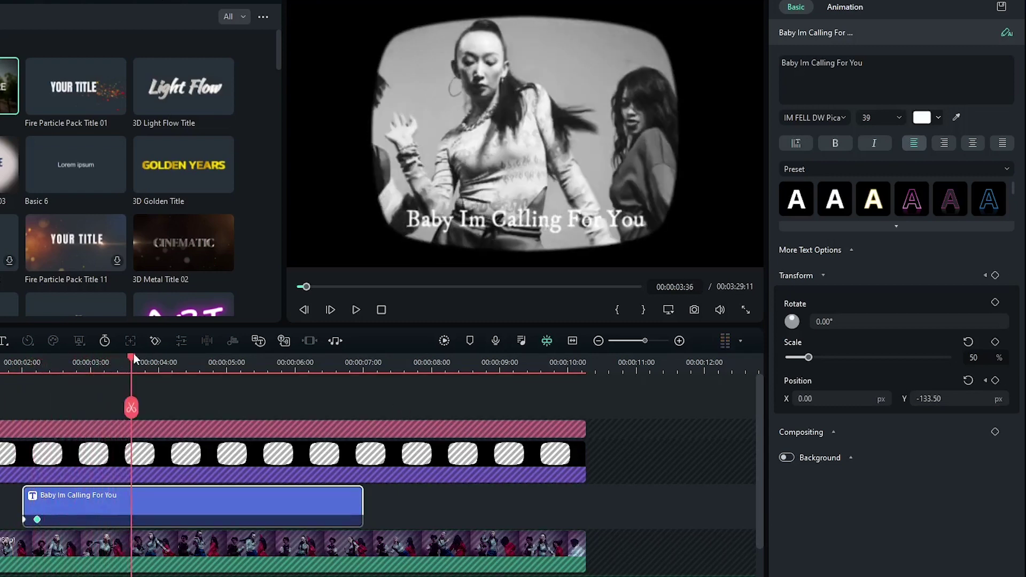
- Add an exit position keyframe at Y -107.50 so the title drops back out
drag(134, 356, 126, 360)
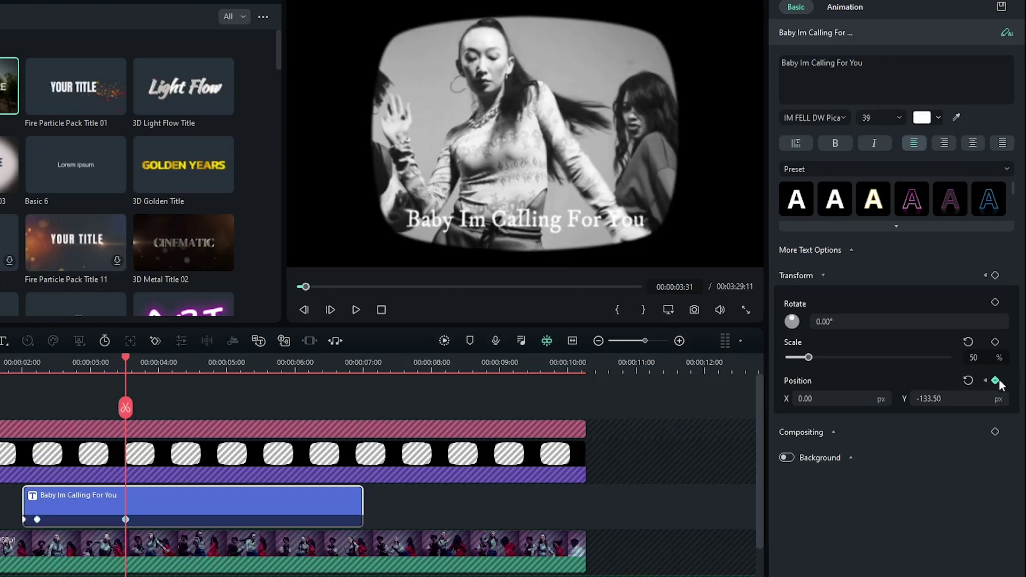
drag(126, 358, 142, 364)
click(930, 399)
text(-107.50)
key(Return)
scroll(940, 399, down, 10)
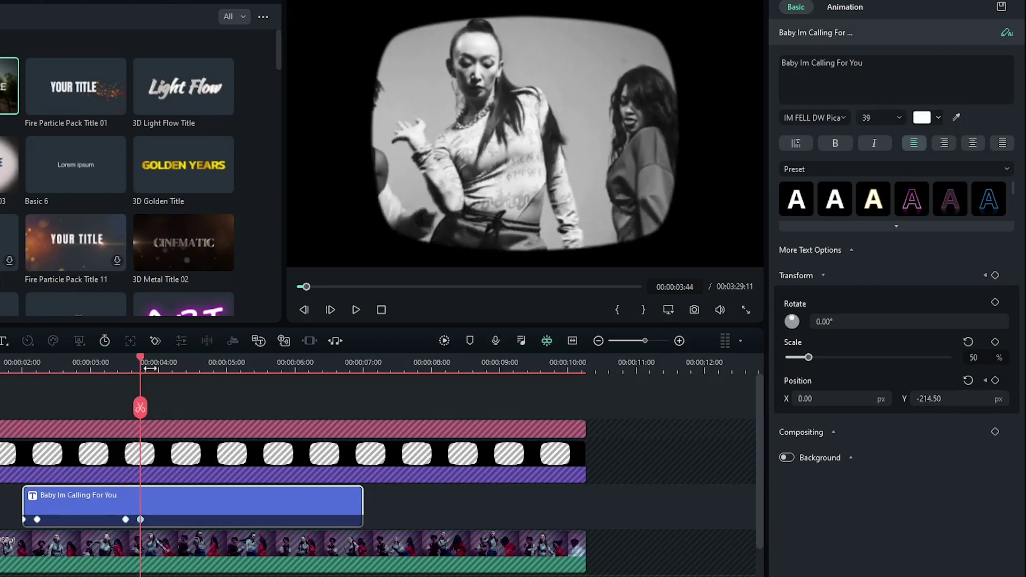
drag(140, 360, 120, 368)
key(space)
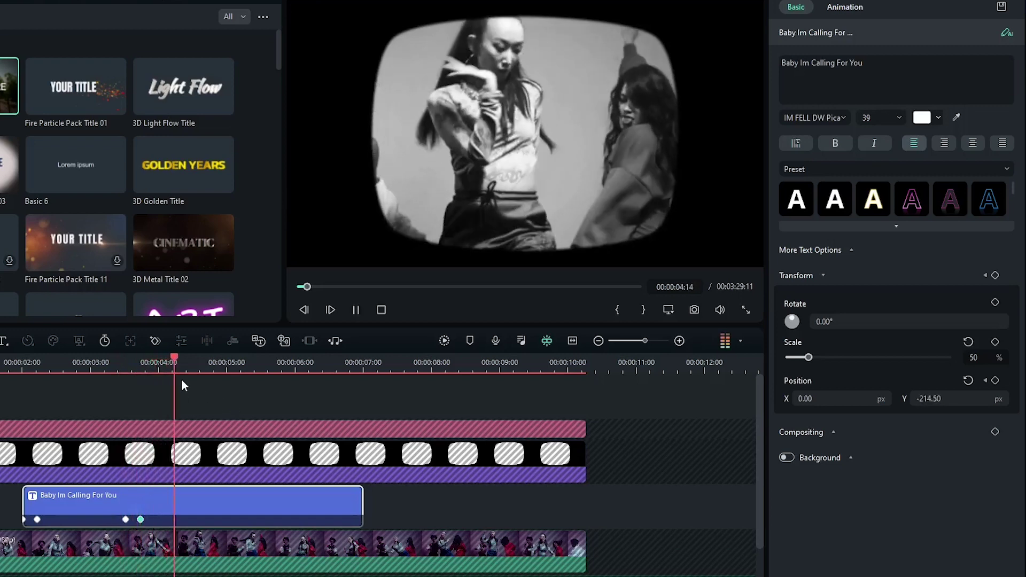
key(space)
- Split the title clip at 00:00:03:50
drag(172, 357, 148, 363)
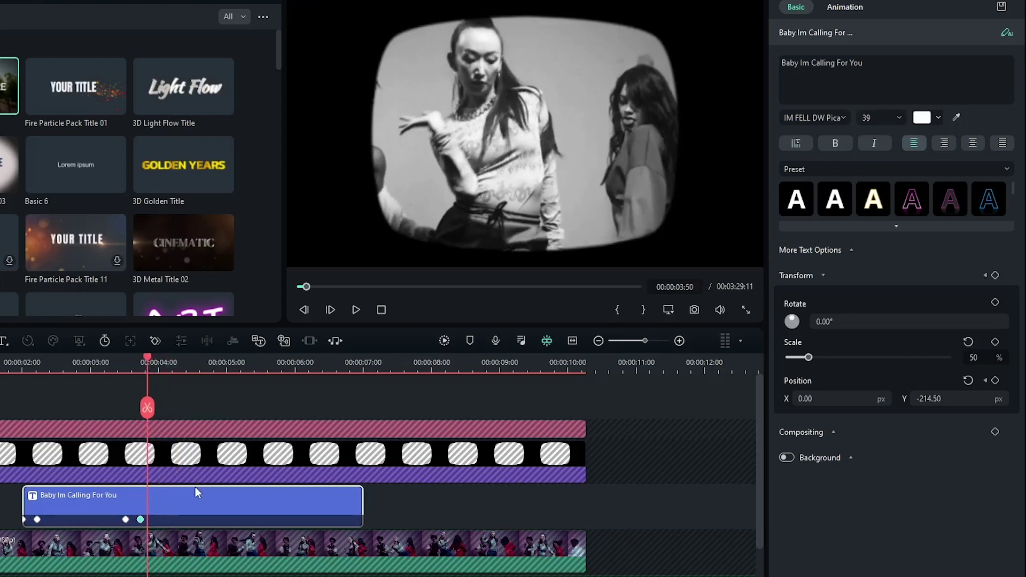
click(148, 407)
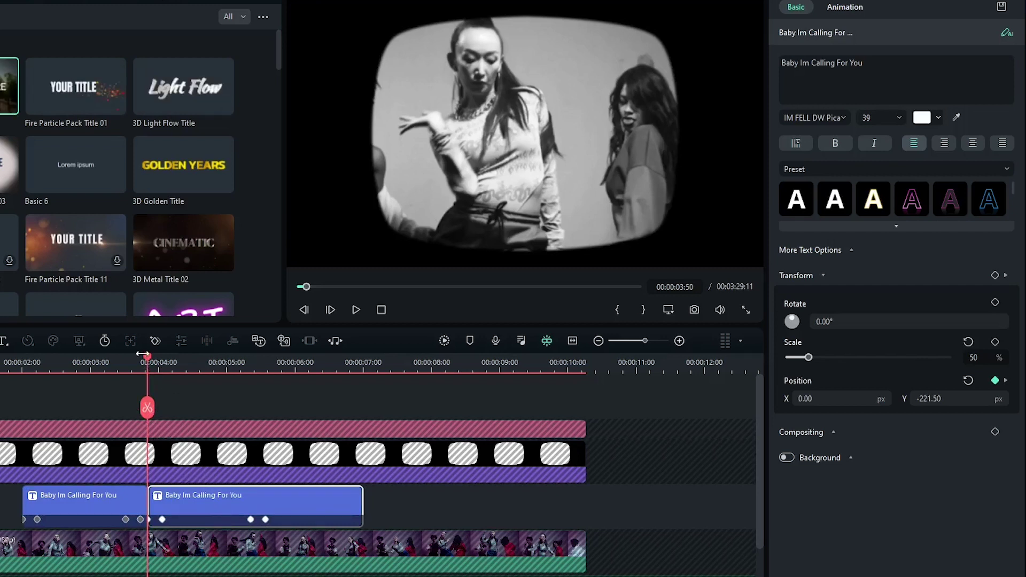
drag(158, 359, 186, 357)
- Replace the second title clip's text with 'Maybe Im stuck in loop'
click(897, 69)
key(ctrl+a)
text(Maybe Im stuck in loop)
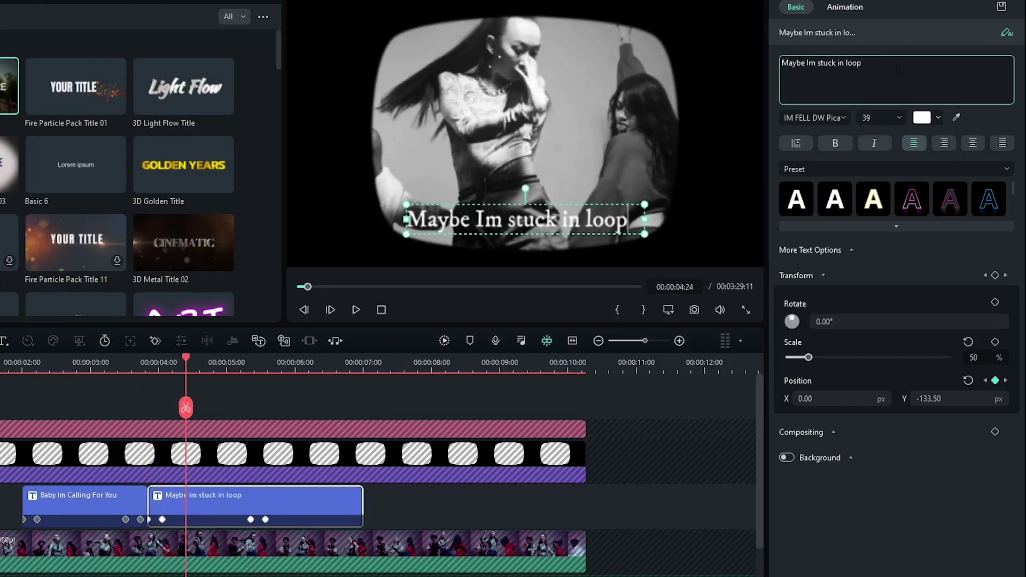
- Render a preview and play back both lyric titles from the start
drag(182, 358, 226, 381)
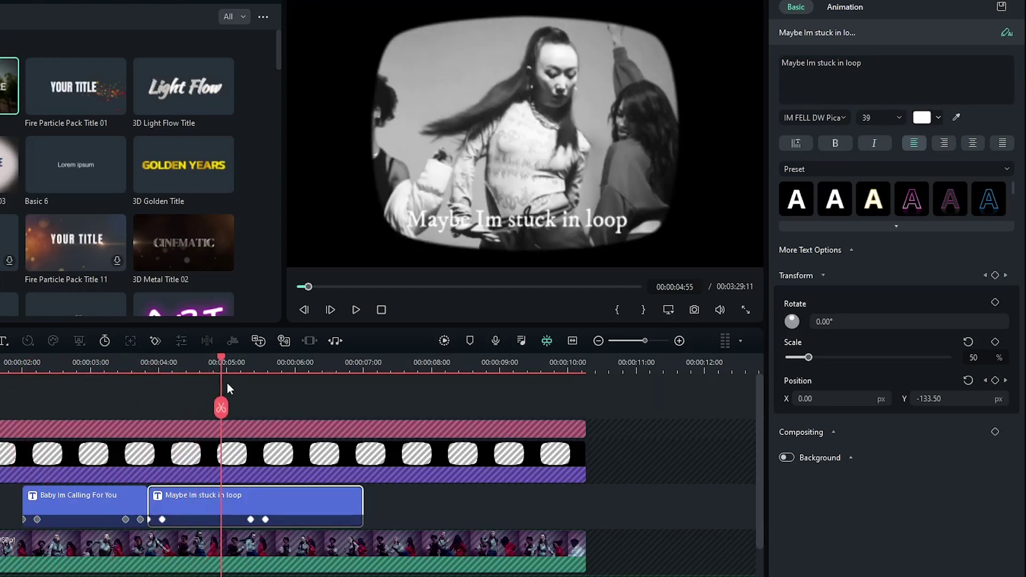
key(space)
drag(266, 356, 300, 369)
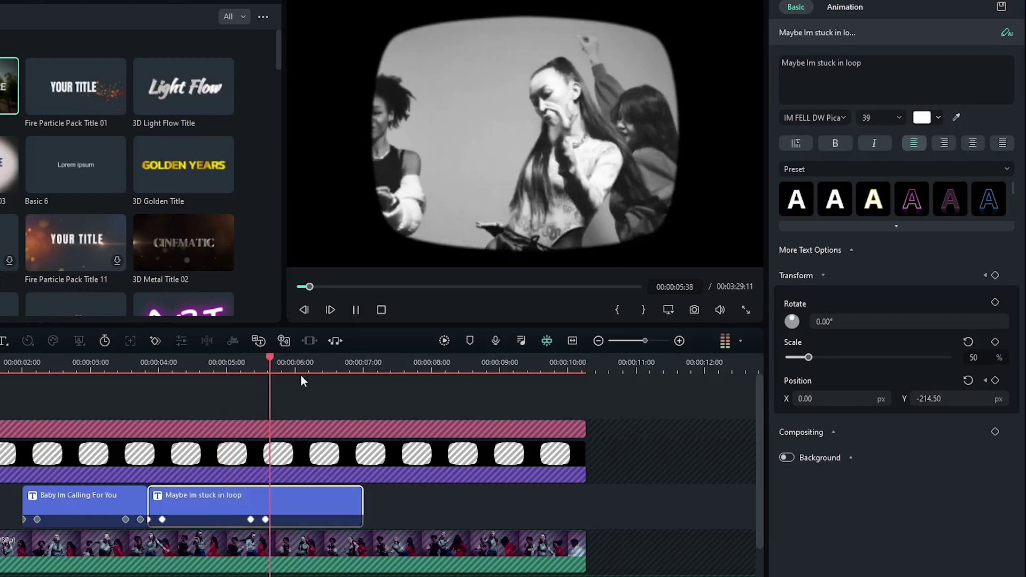
drag(164, 365, 0, 371)
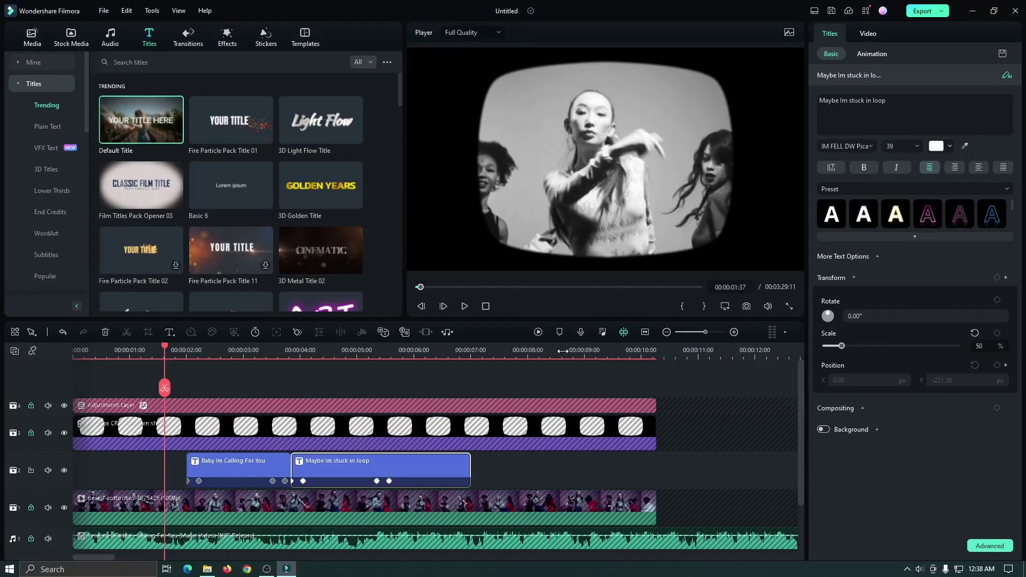
click(538, 333)
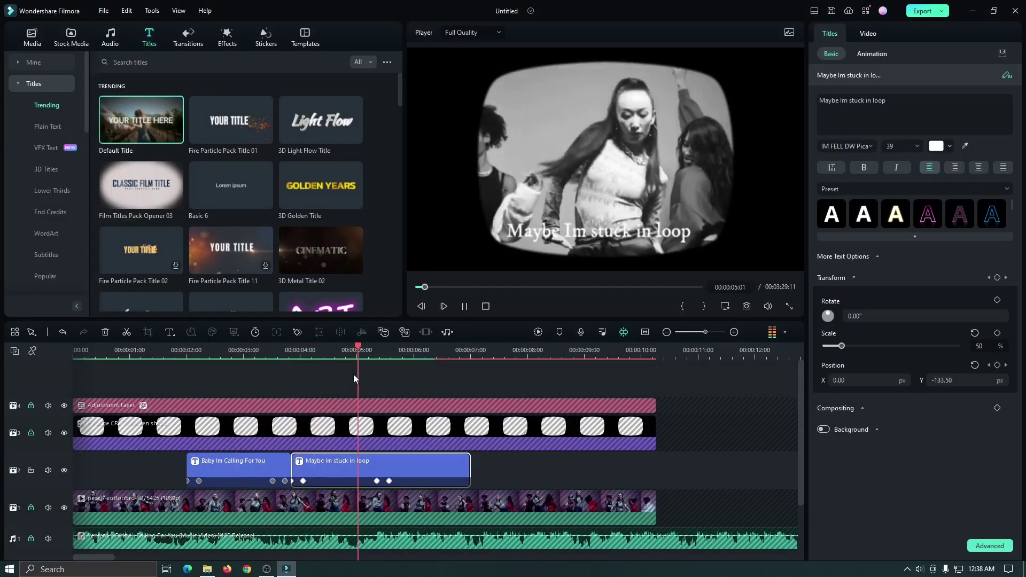
key(space)
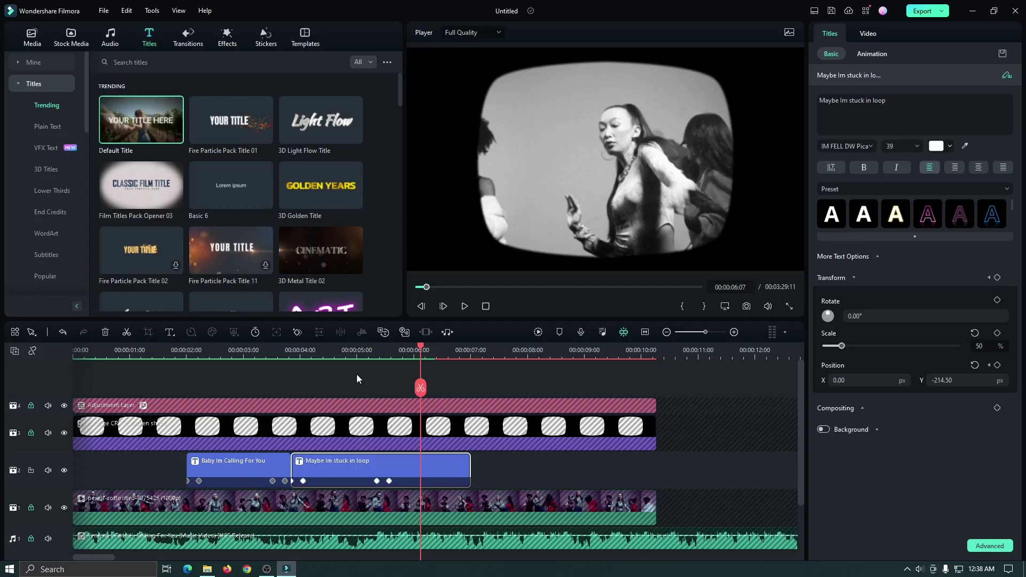
- Unlock the Adjustment Layer, CRT screen shape, dance video and music tracks
scroll(357, 374, down, 1)
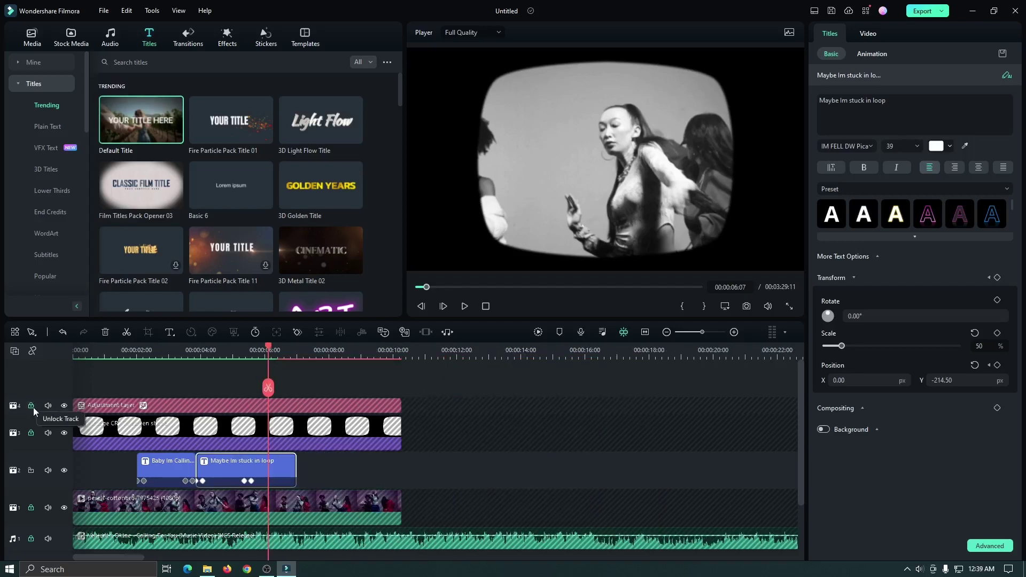
click(31, 405)
click(31, 434)
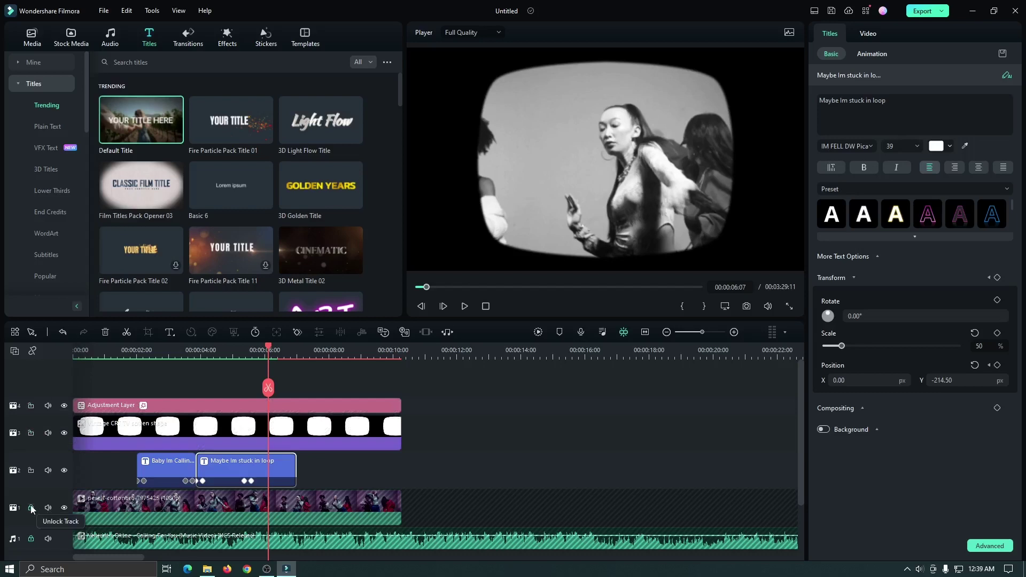
click(31, 508)
click(31, 538)
- Move the Adjustment Layer and CRT screen shape clips up one track, leaving track 3 empty
click(152, 408)
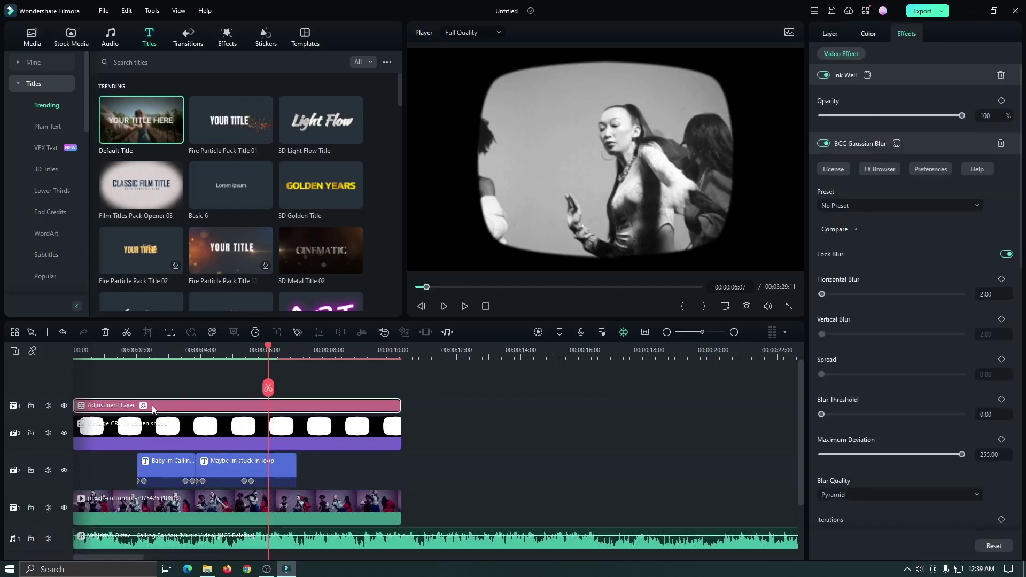
ctrl+click(154, 436)
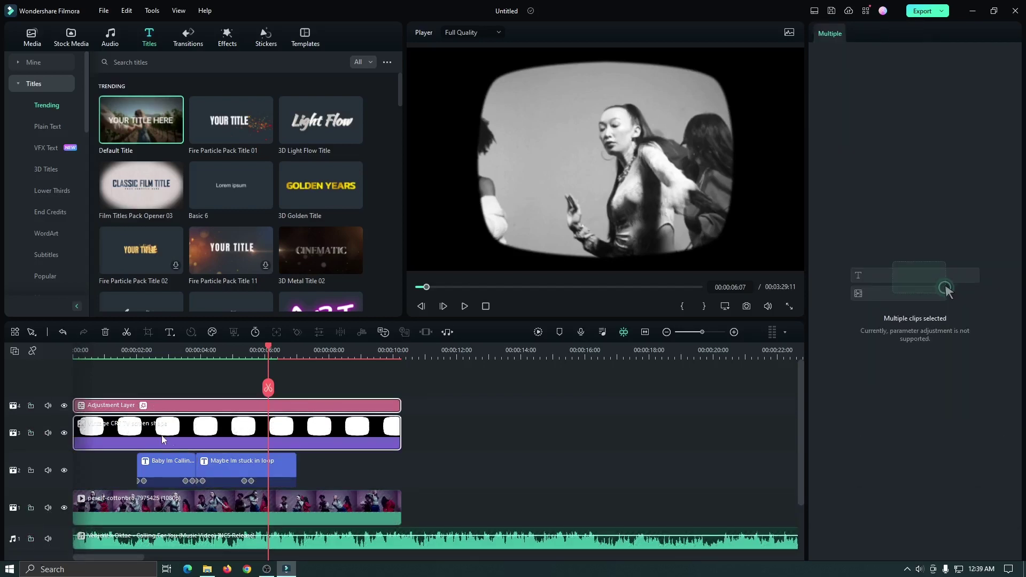
drag(167, 435, 168, 409)
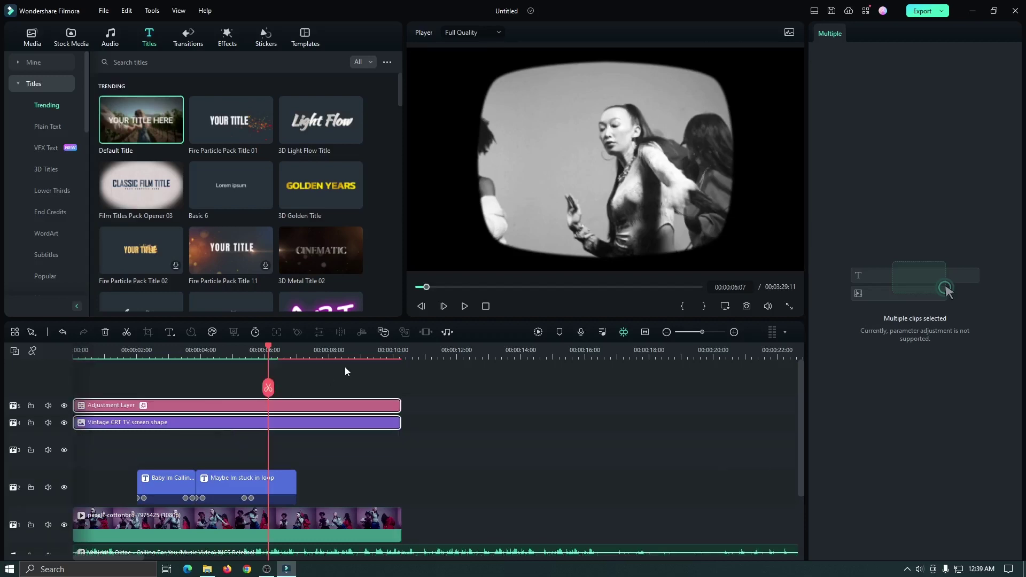
drag(268, 346, 63, 349)
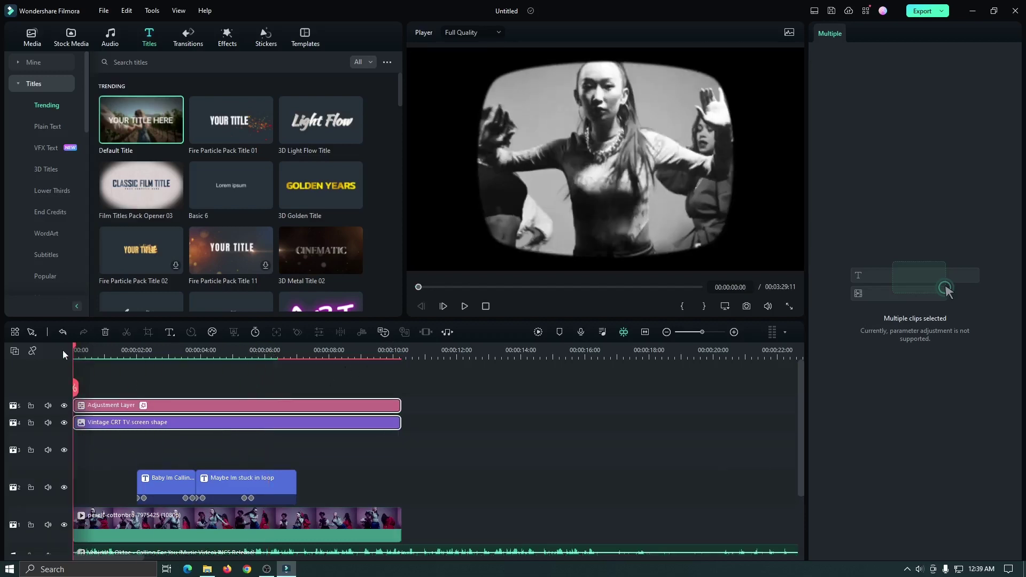
click(42, 41)
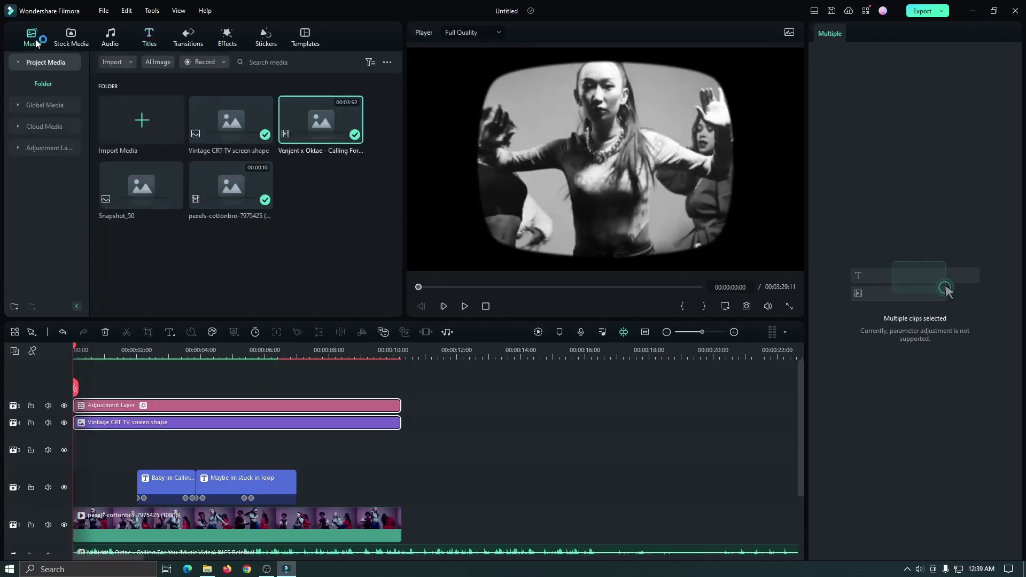
- Add a new Adjustment Layer on empty track 3 and stretch it to 00:00:10:16
click(50, 148)
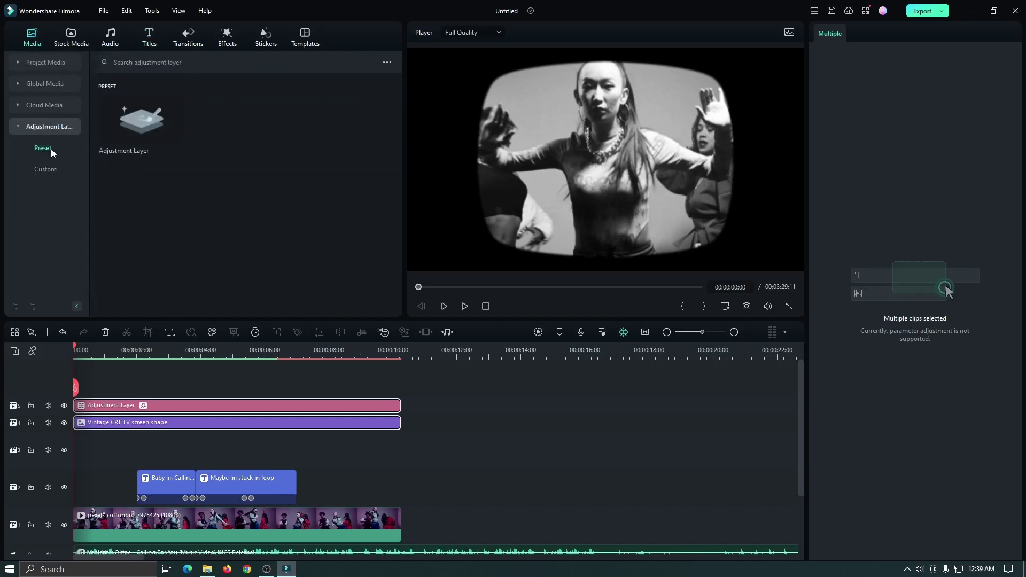
drag(152, 127, 91, 449)
drag(232, 444, 399, 444)
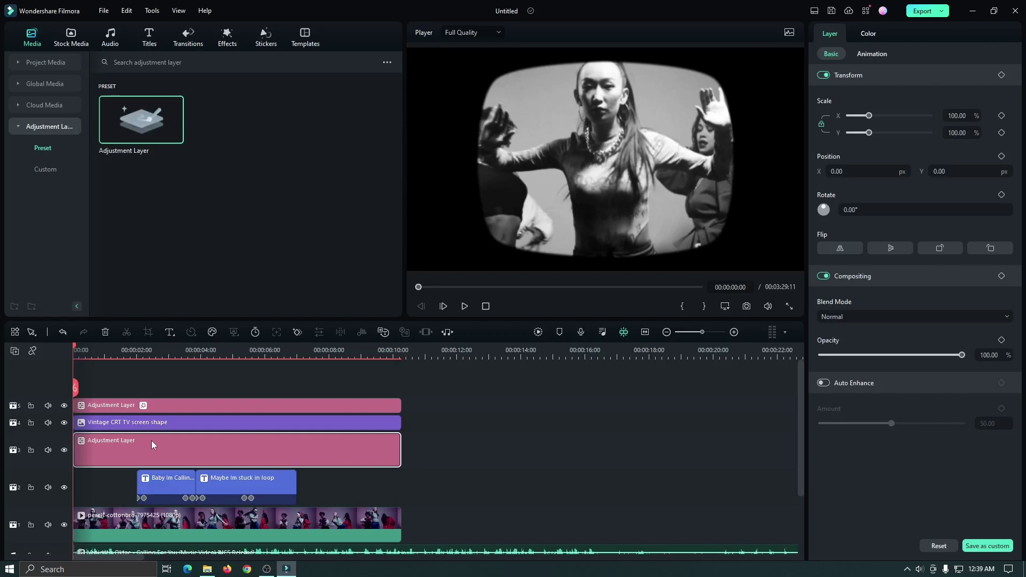
click(225, 40)
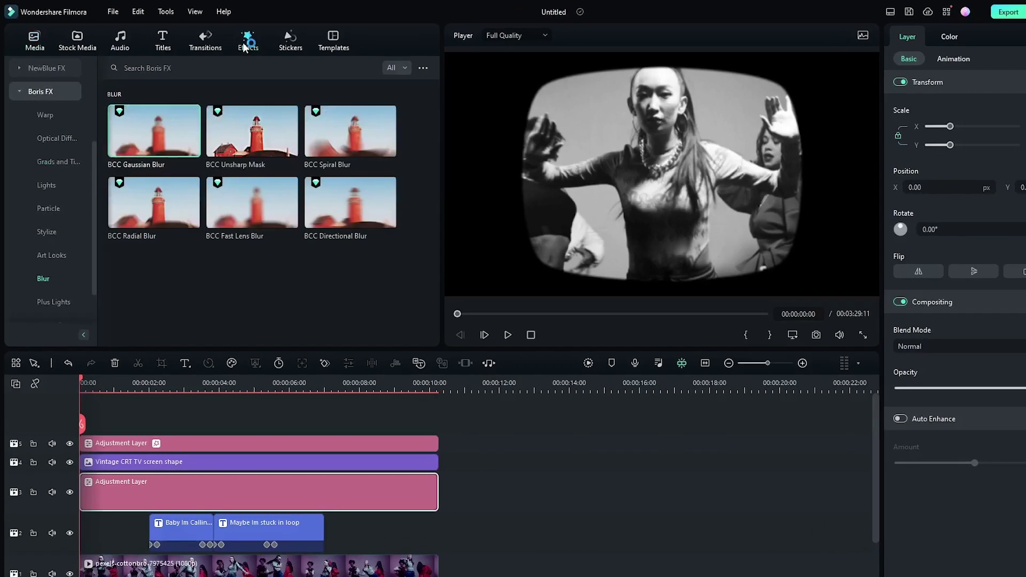
- Apply NewBlue FX Essentials Lens Correction to the track-3 adjustment layer
scroll(41, 212, up, 3)
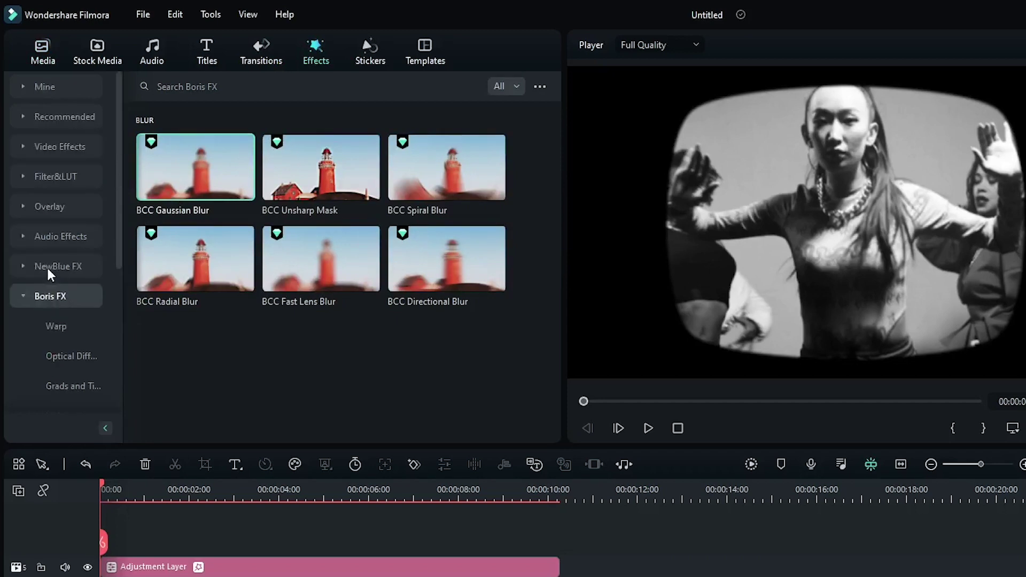
click(47, 266)
scroll(60, 300, down, 3)
click(62, 297)
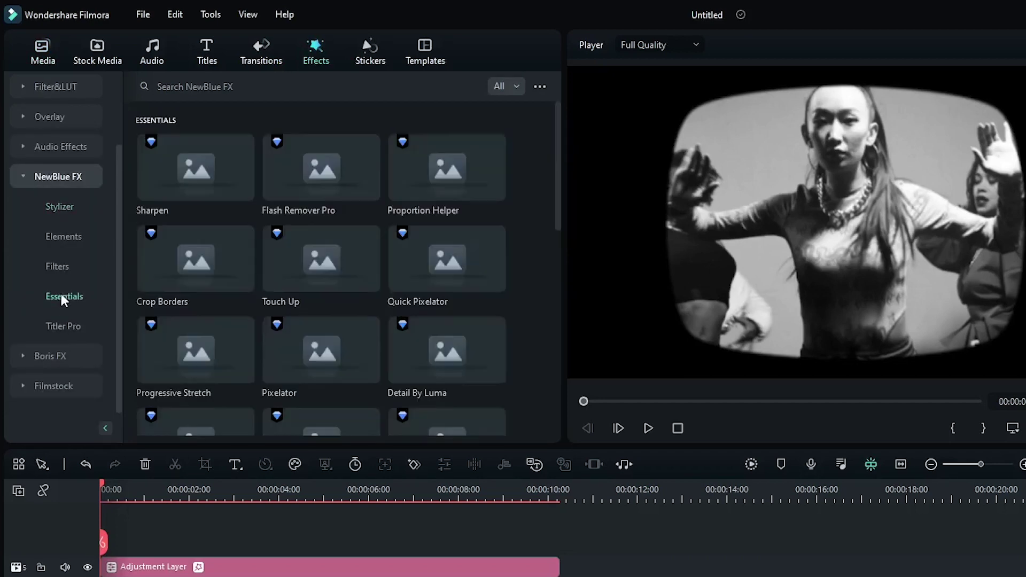
scroll(225, 284, down, 3)
scroll(246, 291, down, 2)
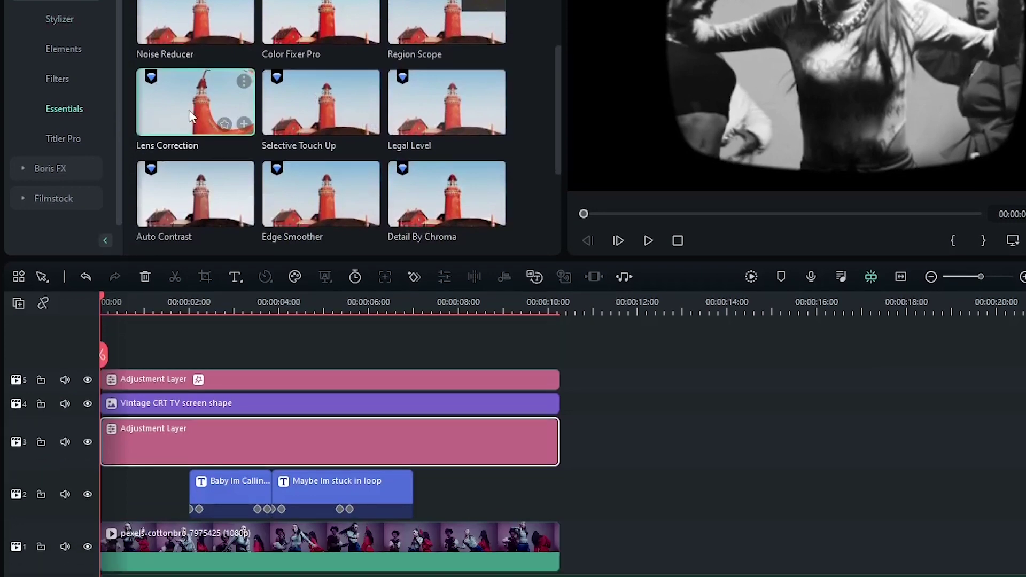
drag(188, 110, 145, 447)
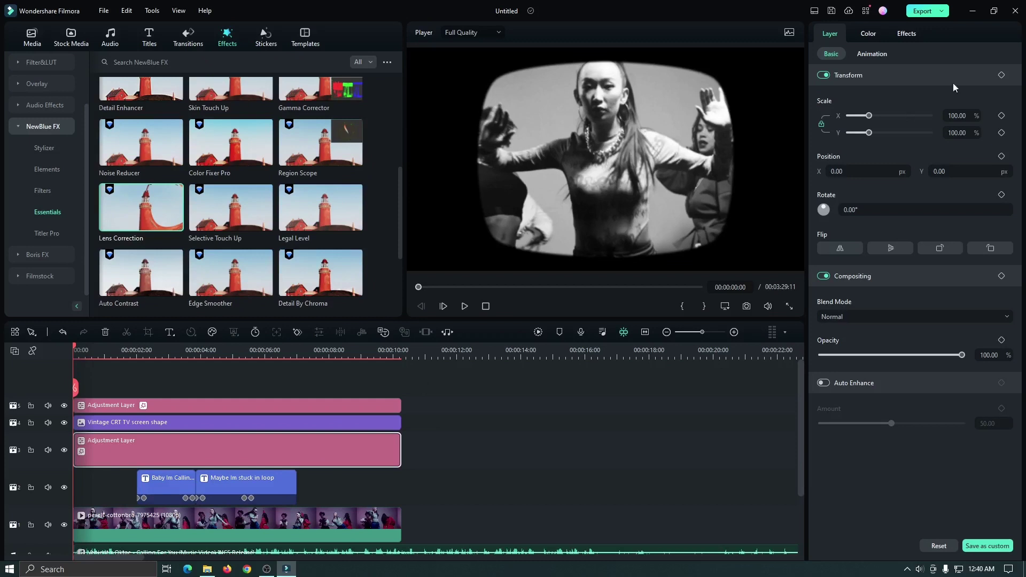
- Set the Lens Correction Distortion to 7.00 and check it at 00:00:02:07
click(905, 34)
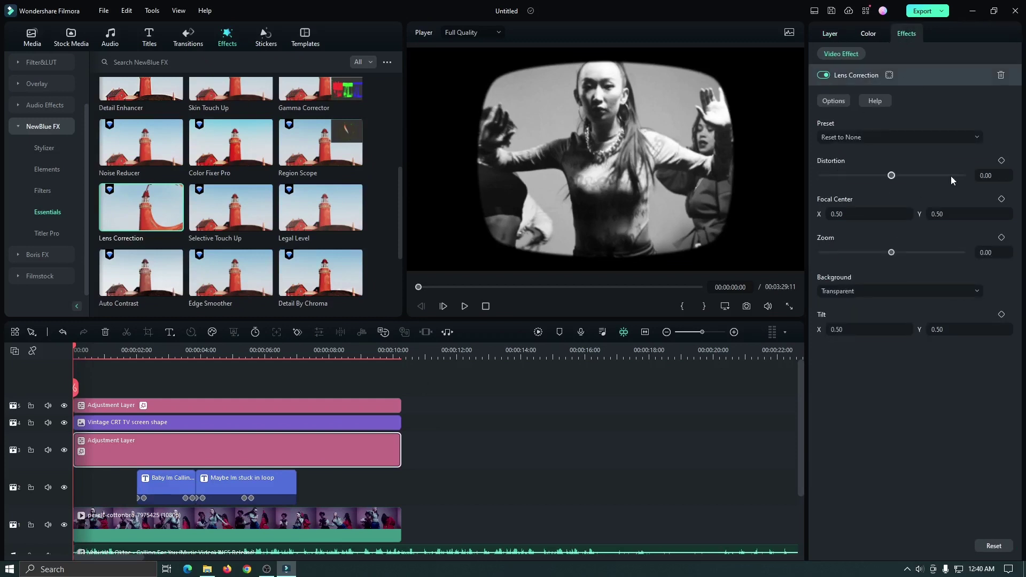
drag(891, 176, 893, 175)
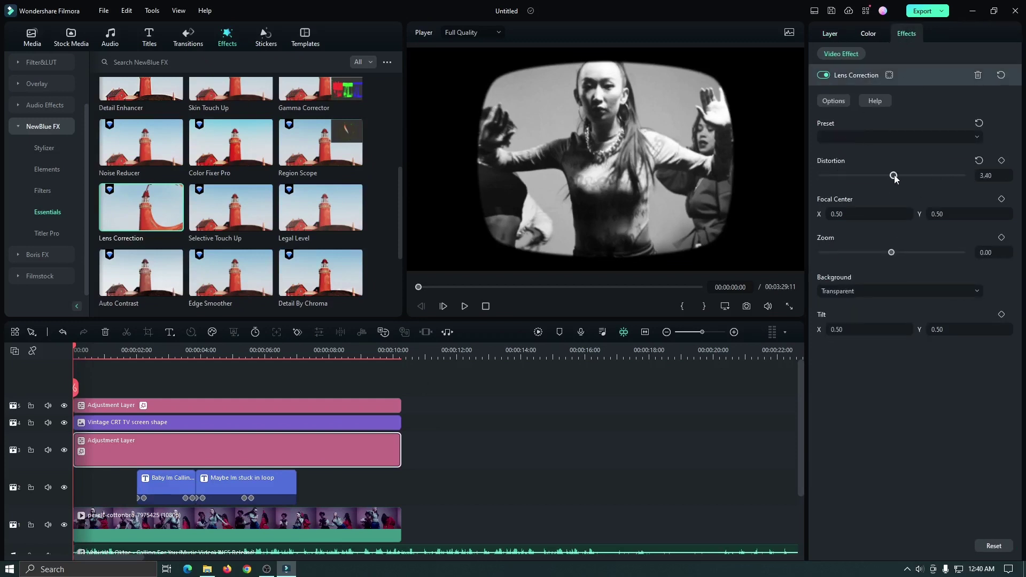
click(996, 175)
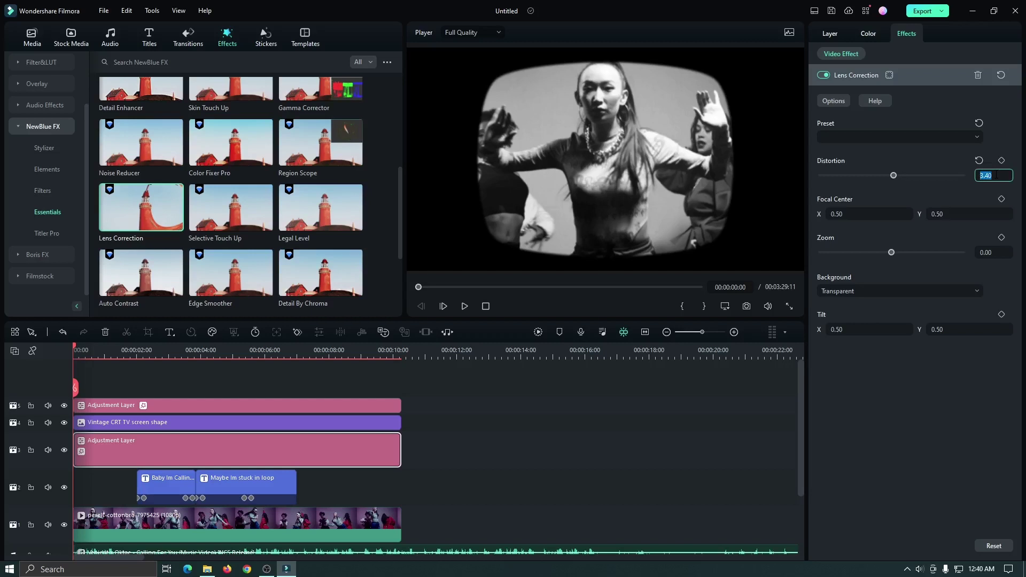
text(7)
key(Return)
drag(141, 349, 146, 348)
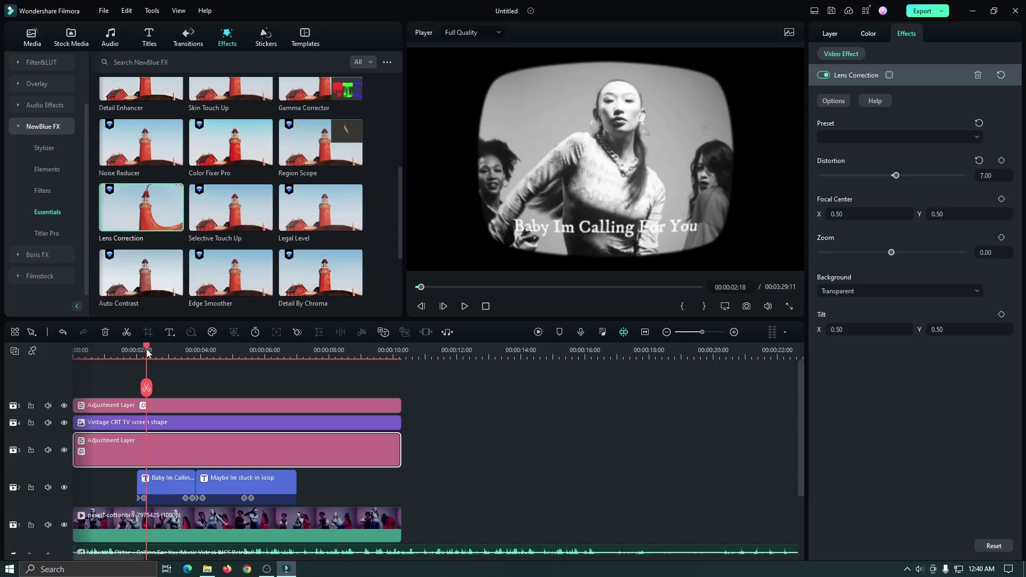
drag(152, 347, 140, 348)
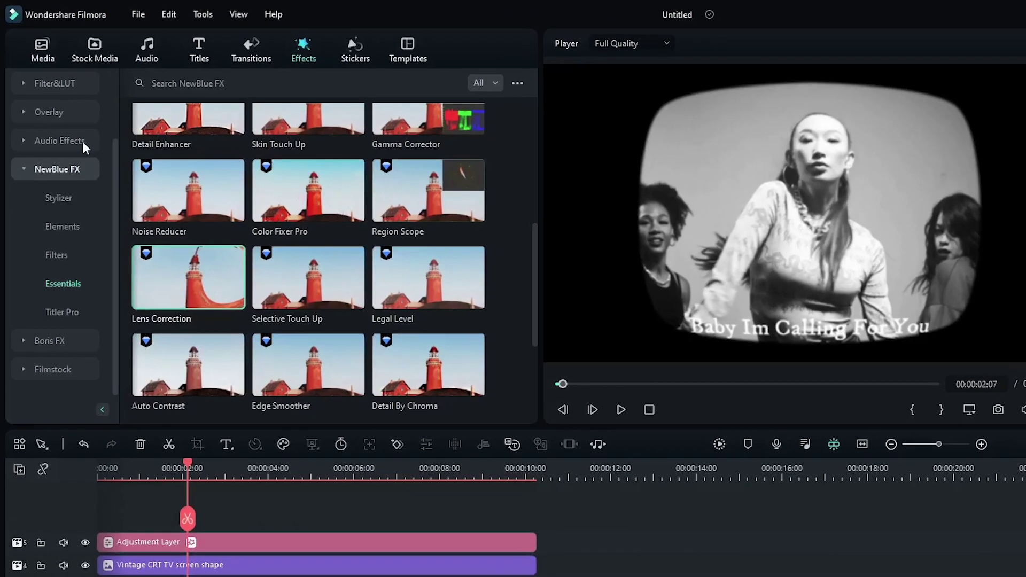
- Search effects for 'noise' and apply Retro Noise Overlay 10 to the track-3 adjustment layer
scroll(83, 141, up, 3)
click(64, 112)
click(238, 86)
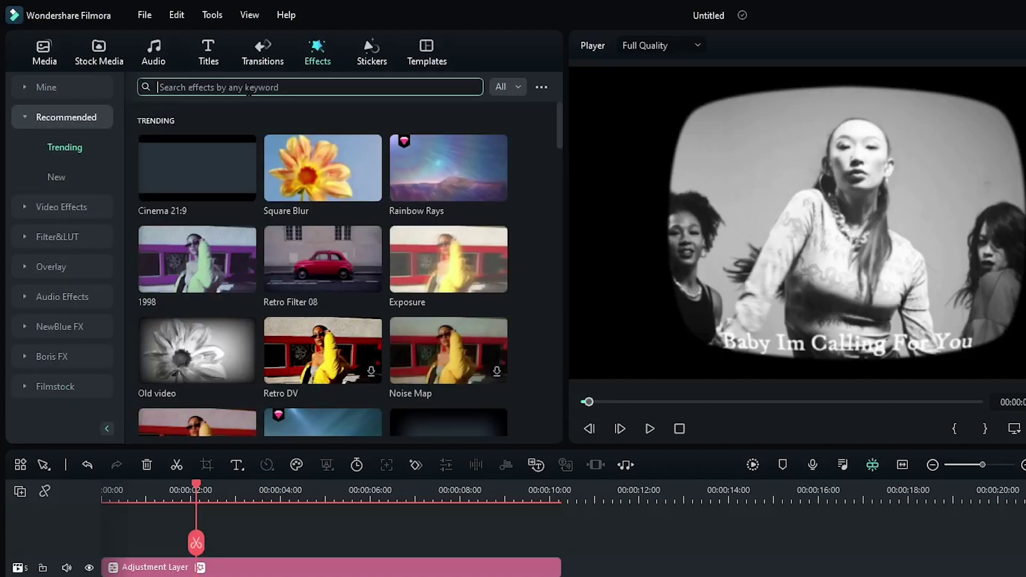
text(mn)
key(BackSpace)
key(BackSpace)
text(noise)
key(Return)
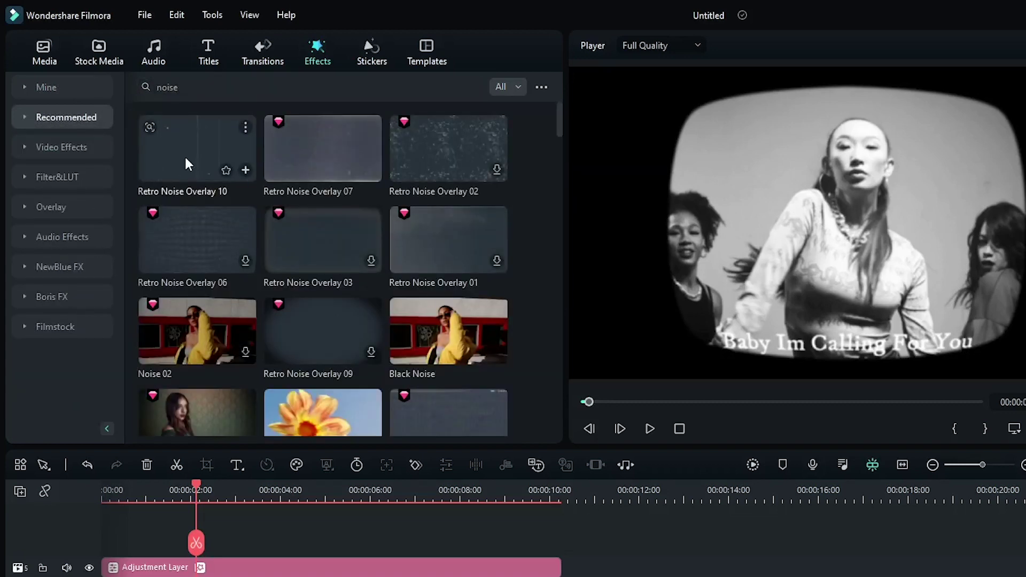
drag(191, 137, 185, 562)
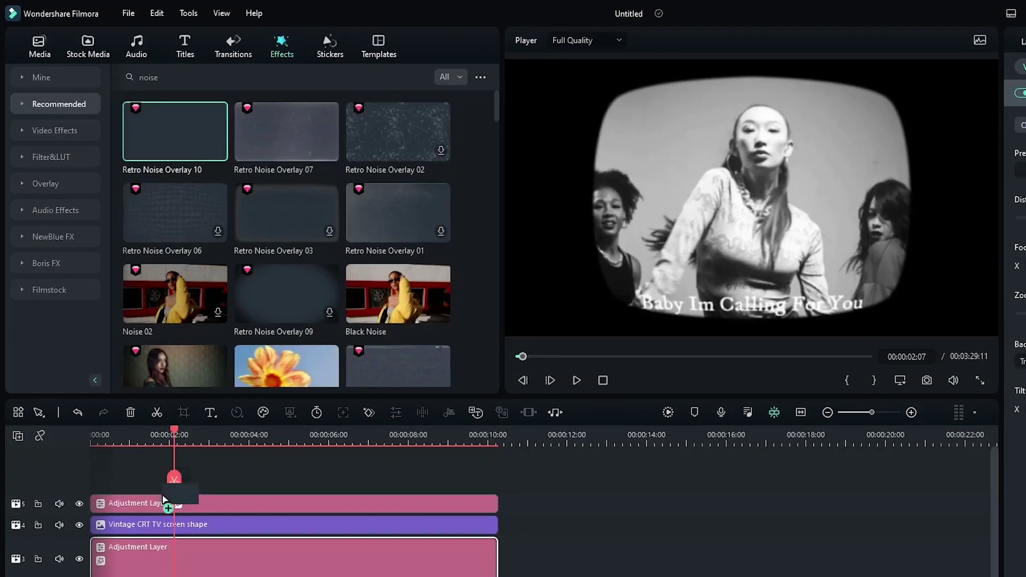
drag(164, 499, 150, 569)
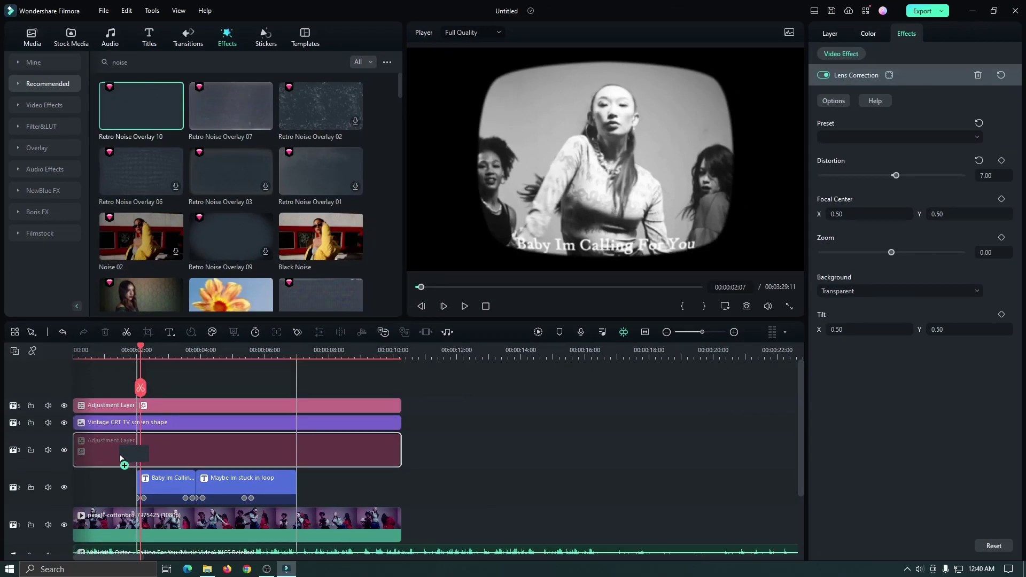
drag(121, 458, 121, 457)
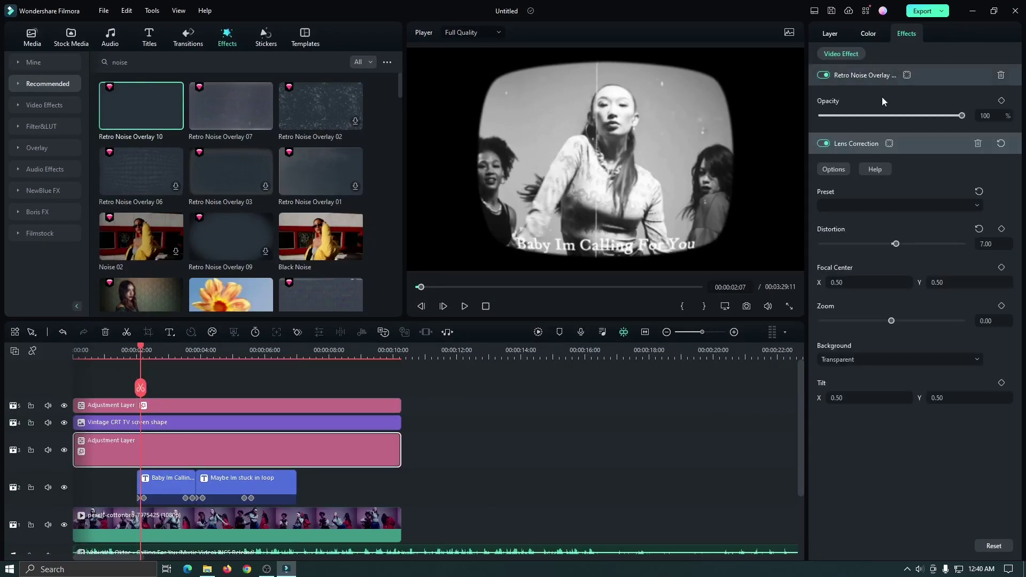
- Lower the Retro Noise Overlay 10 opacity to 20%
click(997, 117)
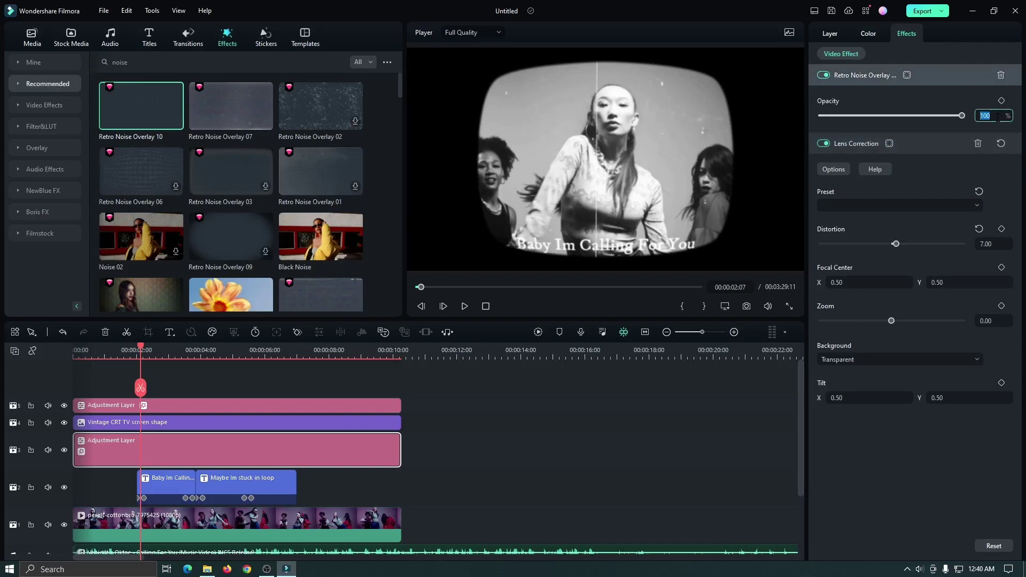
text(20)
key(Return)
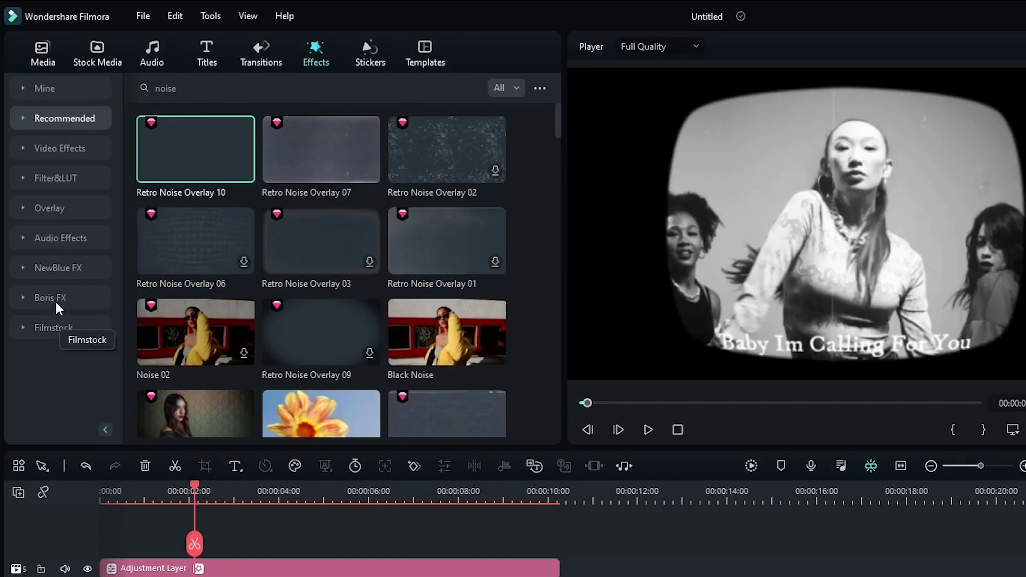
- Apply Boris FX Stylize BCC Scanline to the track-3 adjustment layer
click(56, 299)
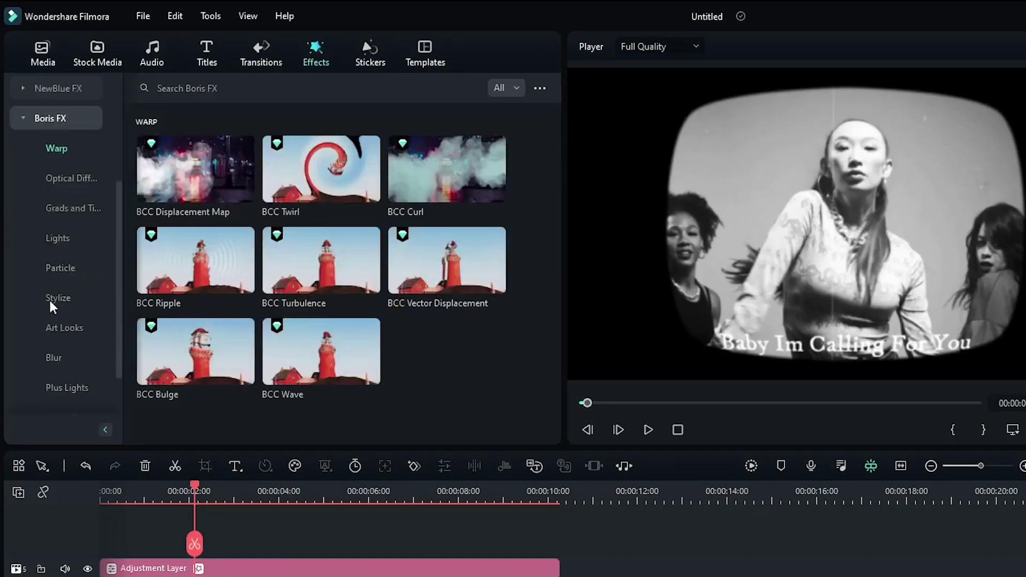
click(51, 302)
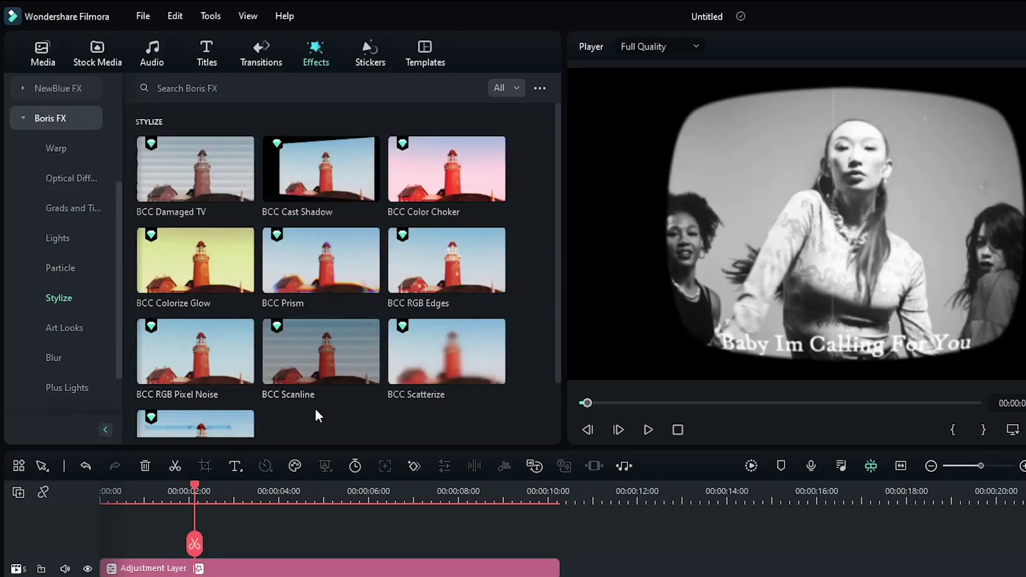
drag(320, 347, 199, 576)
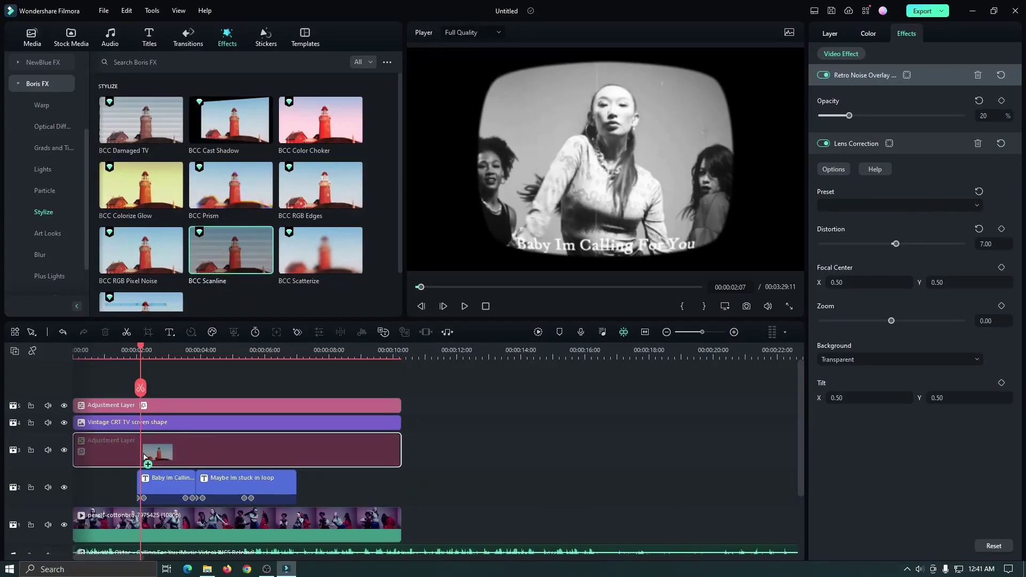
drag(145, 457, 145, 458)
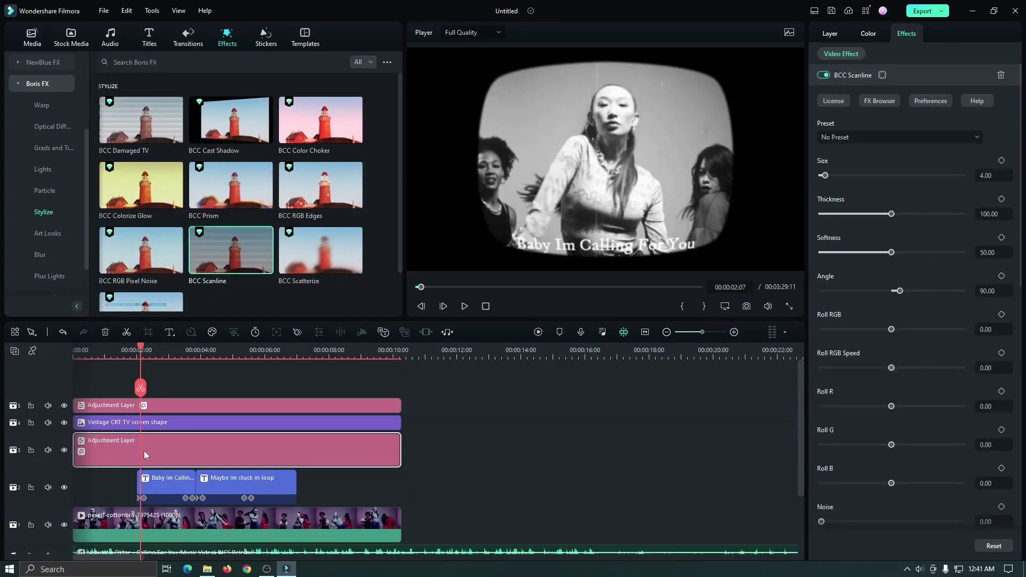
- Set BCC Scanline to Size 1.00, Thickness 23.60, Softness 75.30, Mix about 53, and render a preview
drag(825, 178, 822, 177)
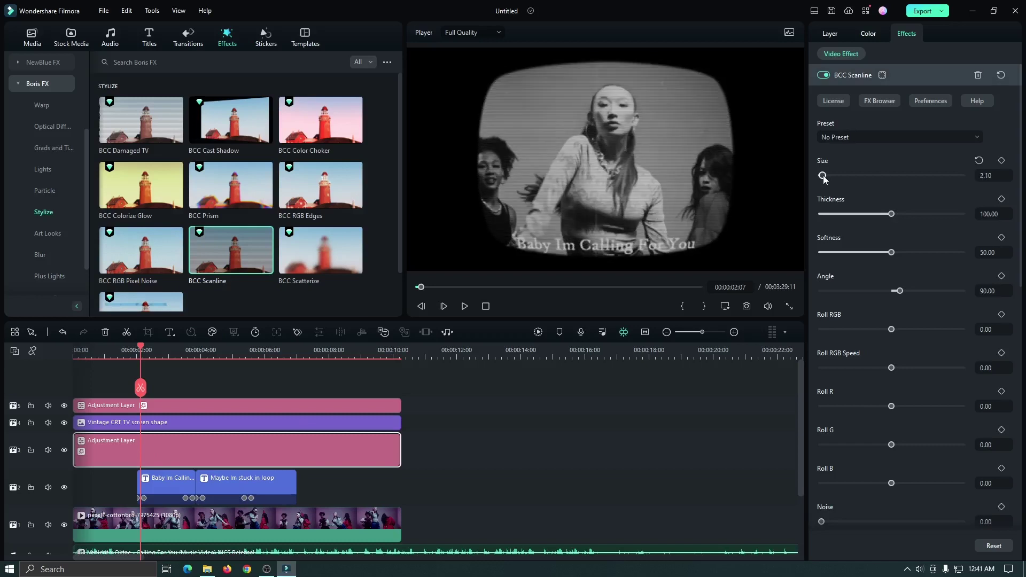
drag(891, 213, 862, 214)
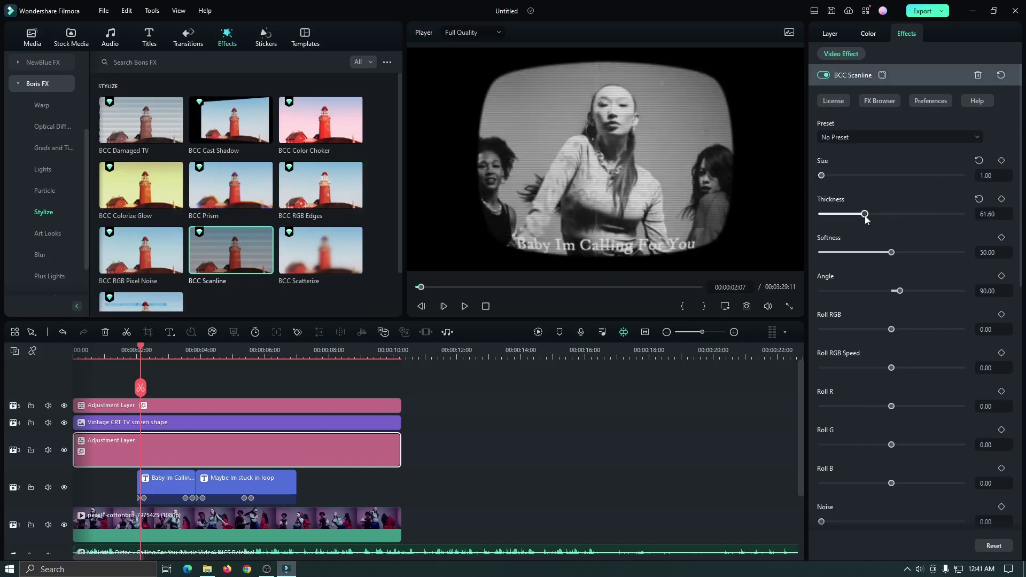
drag(890, 253, 928, 254)
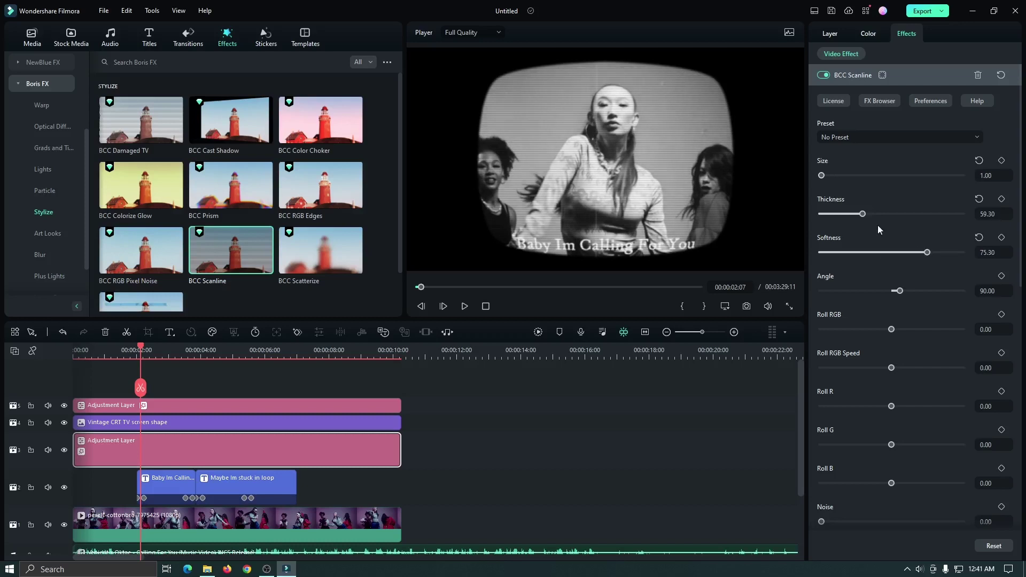
drag(862, 214, 837, 214)
scroll(844, 236, down, 5)
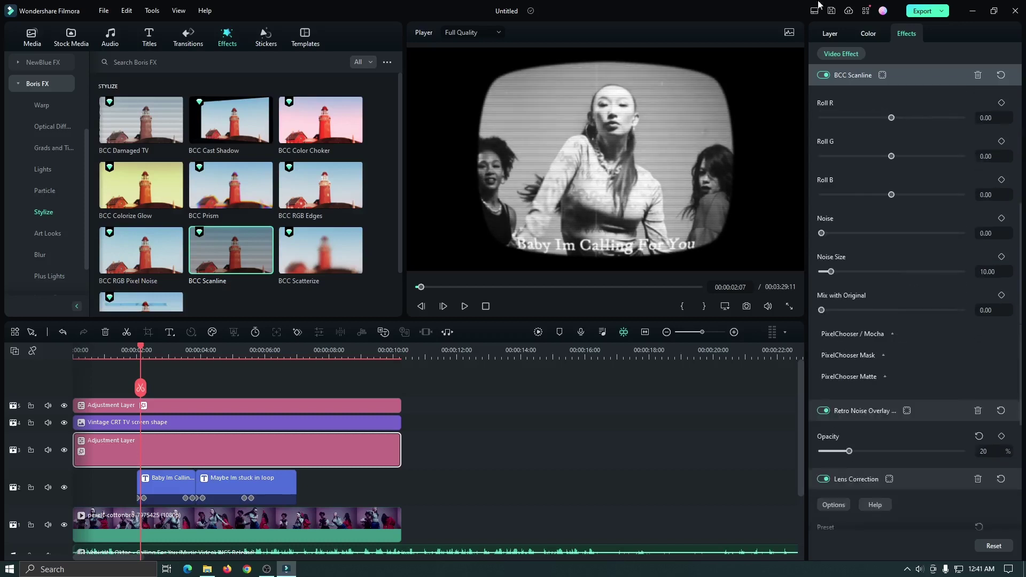
drag(824, 313, 903, 314)
scroll(928, 362, up, 5)
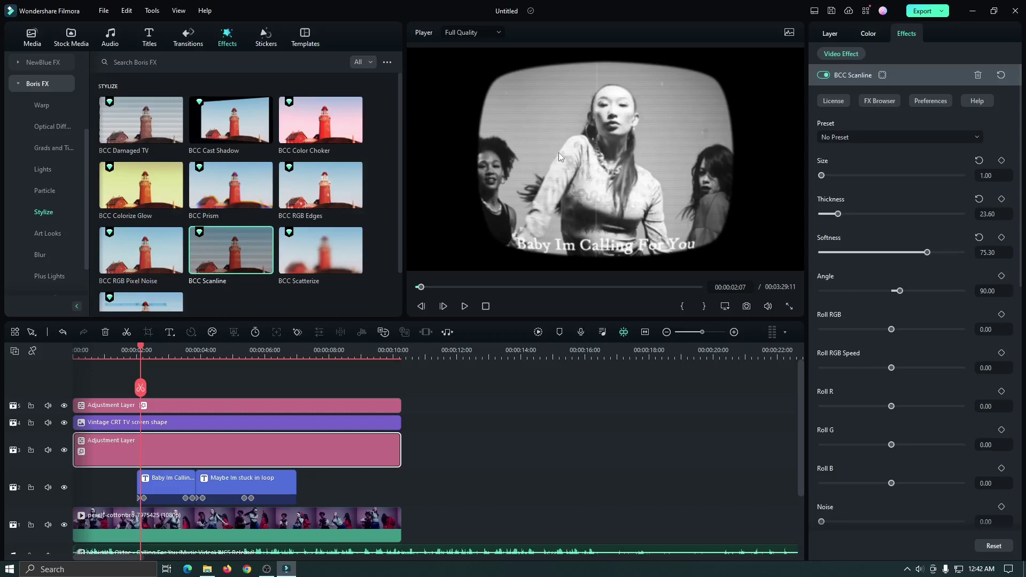
click(538, 332)
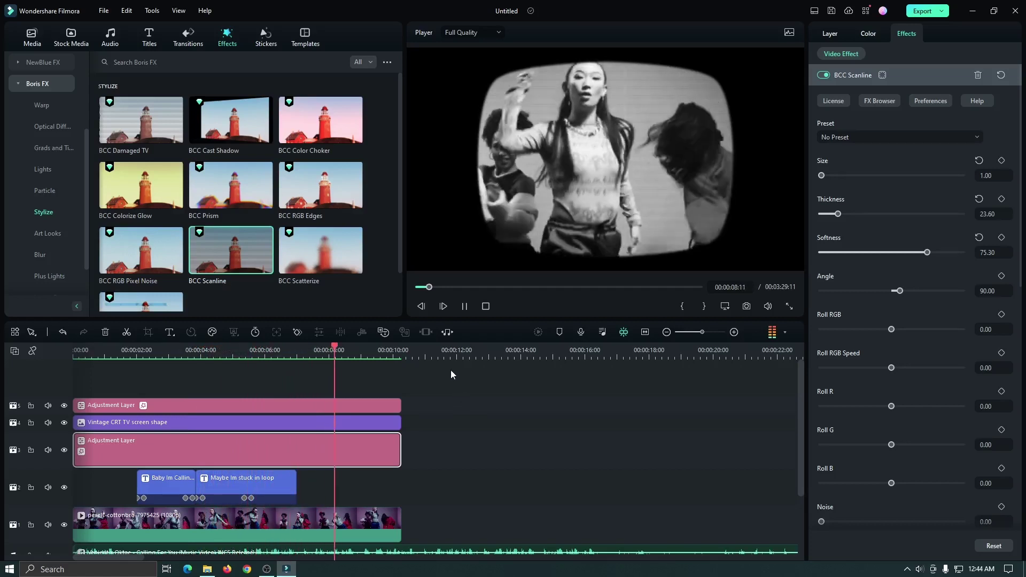
key(space)
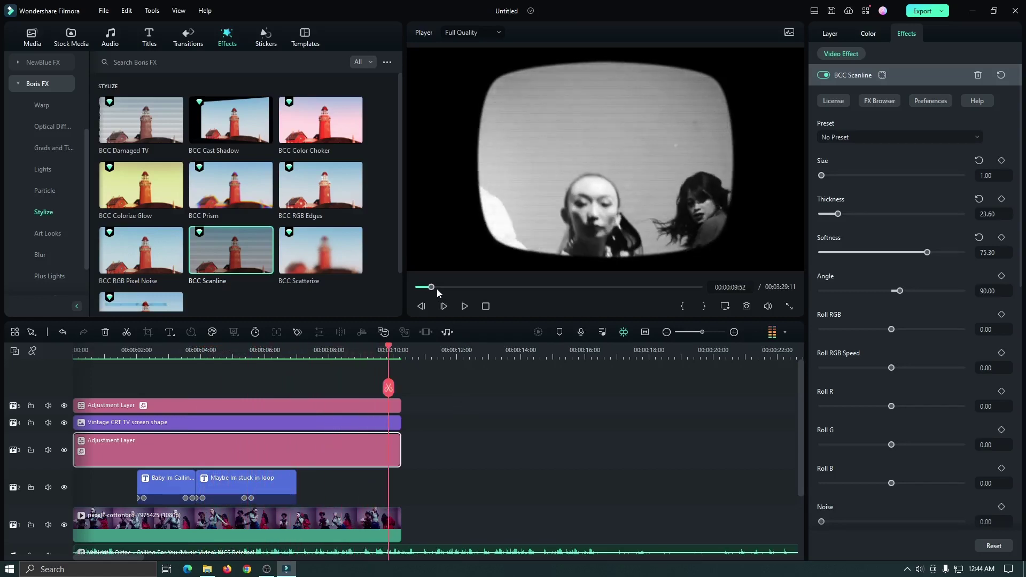
drag(437, 288, 399, 297)
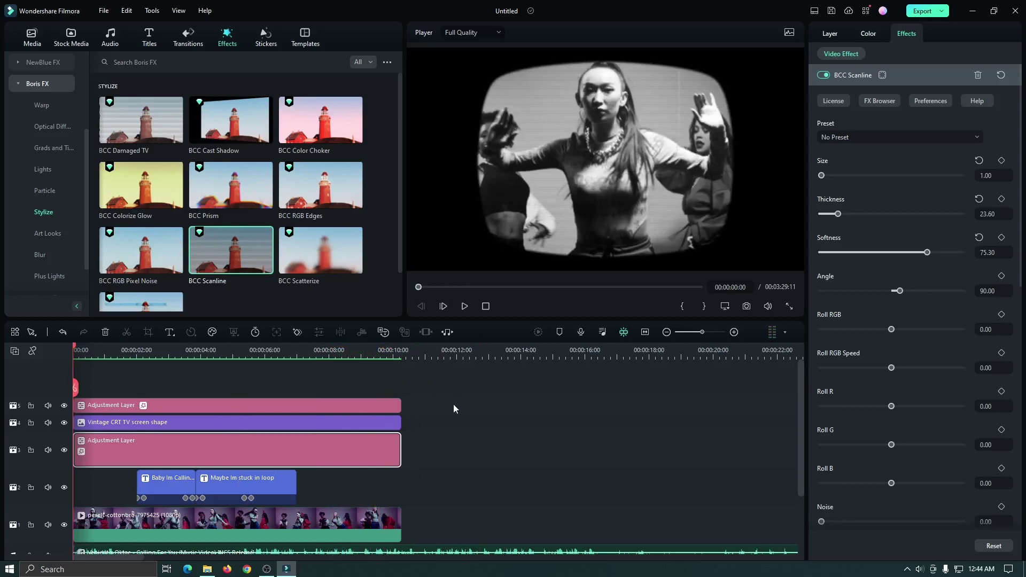